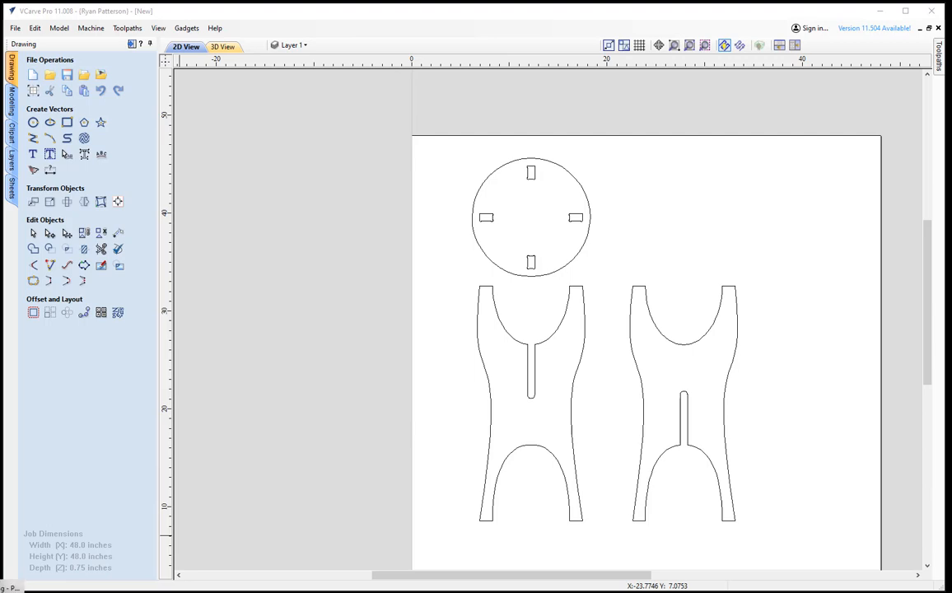
- Examine the assembled and exploded views of the stool in the Stool.png reference picture
{"action": "left_click", "coordinate": [116, 590]}
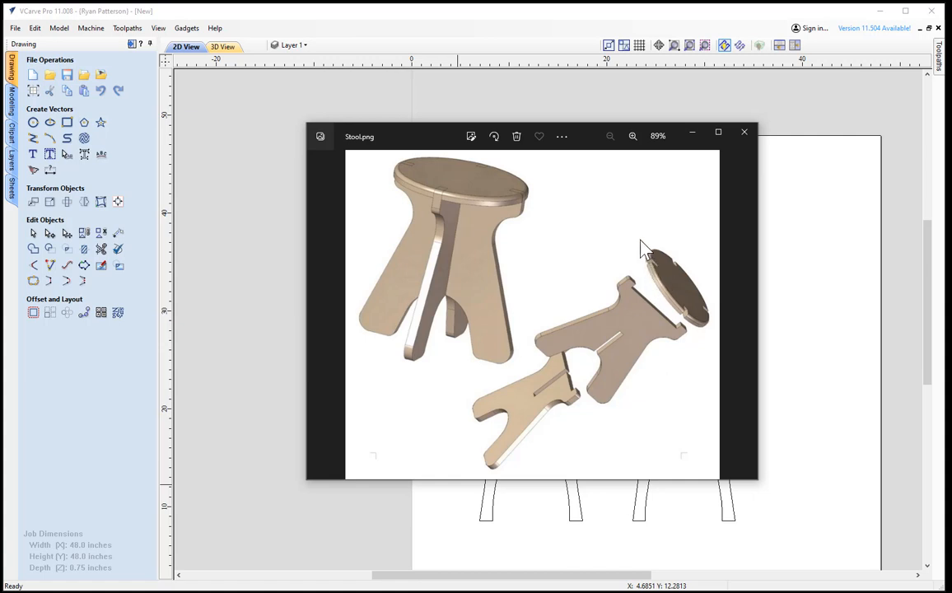
{"action": "left_click", "coordinate": [578, 116]}
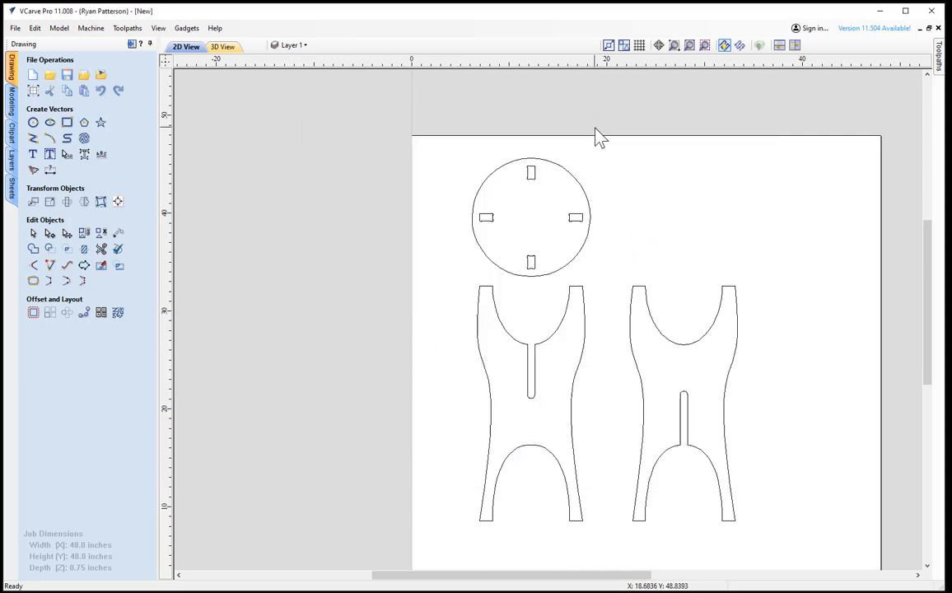
- Create a new single-sided 48 by 48 inch job, 0.74 inches thick, with Z zero on the machine bed
{"action": "left_click", "coordinate": [73, 591]}
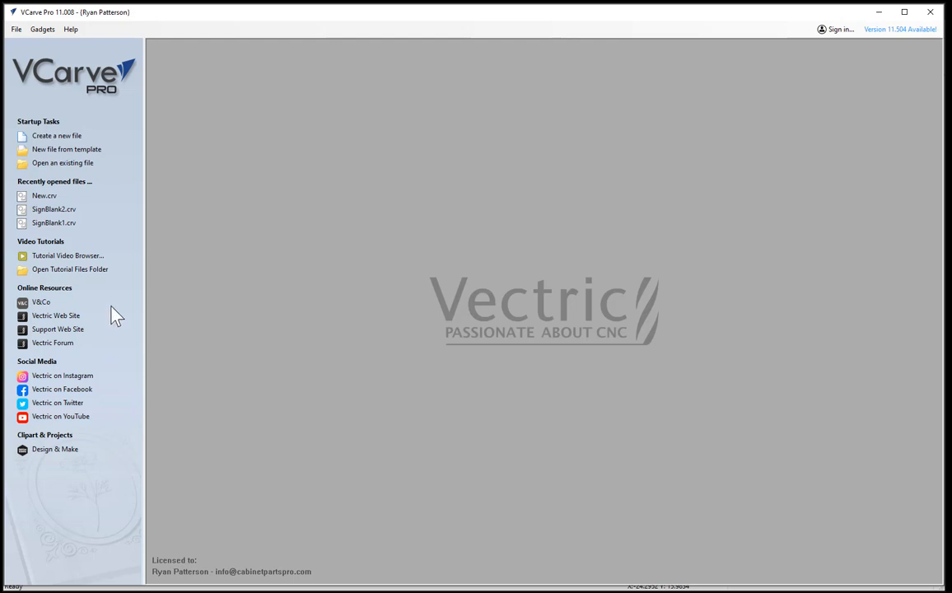
{"action": "left_click", "coordinate": [68, 140]}
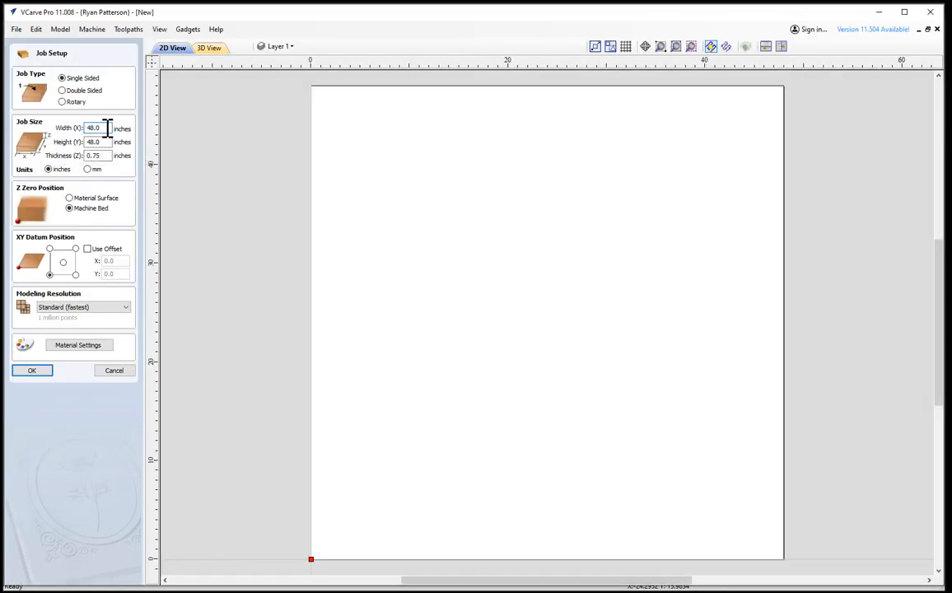
{"action": "left_click", "coordinate": [103, 128]}
{"action": "left_click", "coordinate": [102, 142]}
{"action": "left_click", "coordinate": [100, 155]}
{"action": "double_click", "coordinate": [97, 156]}
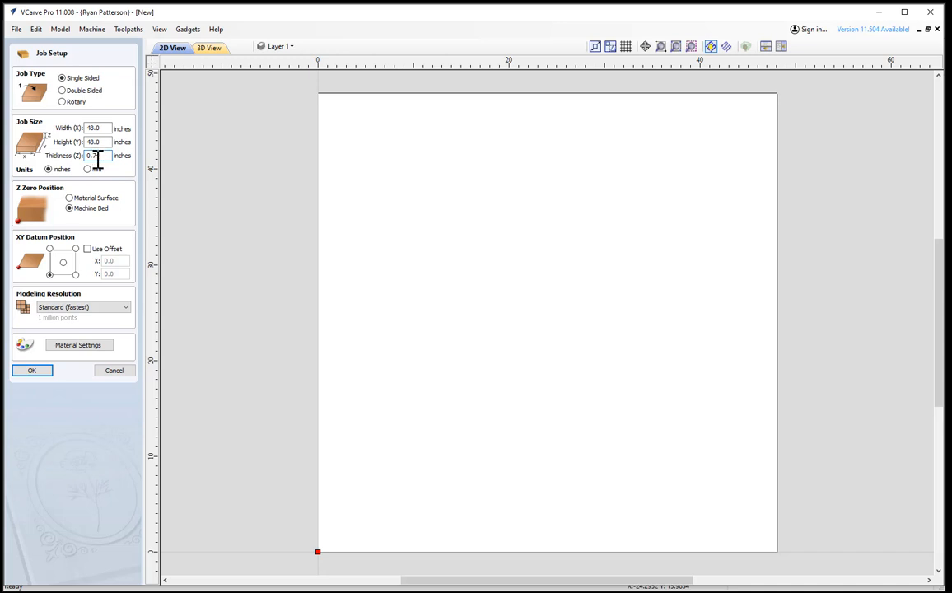
{"action": "key", "text": "BackSpace"}
{"action": "type", "text": "4"}
{"action": "left_click", "coordinate": [90, 208]}
{"action": "left_click", "coordinate": [33, 372]}
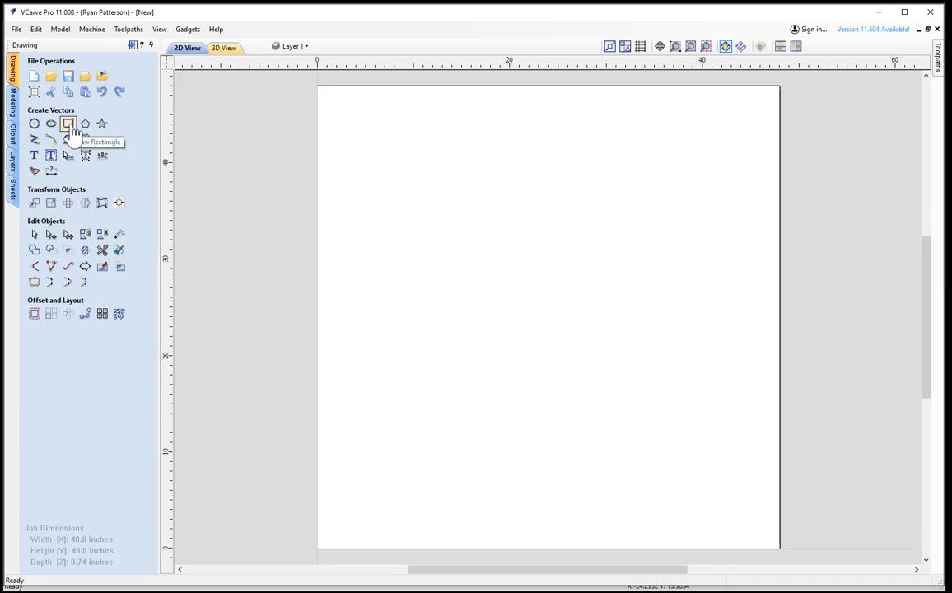
- Draw a square-cornered rectangle 12 inches wide and 24 inches high in the lower-left area of the sheet
{"action": "left_click", "coordinate": [70, 125]}
{"action": "left_click_drag", "start_coordinate": [377, 283], "coordinate": [470, 485]}
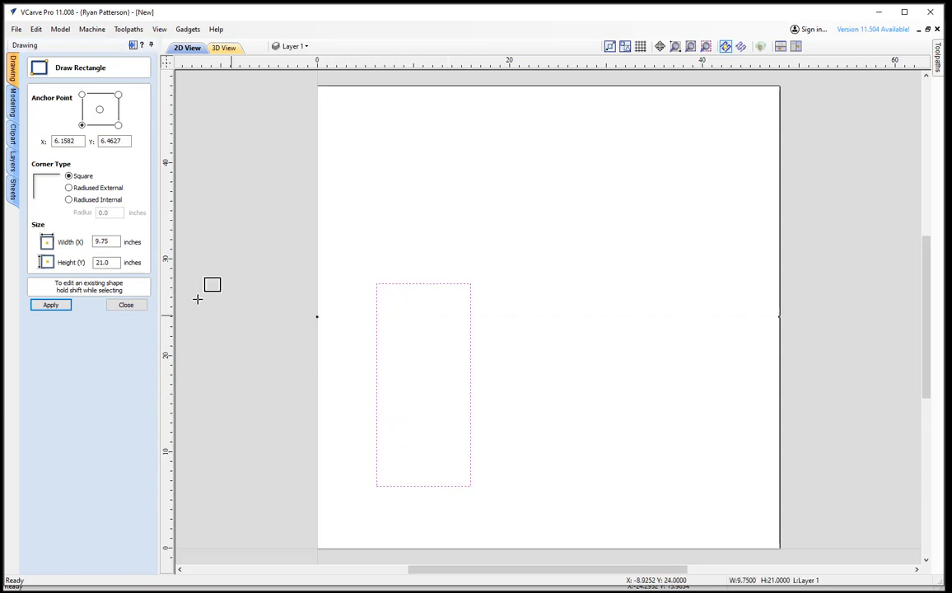
{"action": "left_click", "coordinate": [105, 241]}
{"action": "left_click_drag", "start_coordinate": [106, 242], "coordinate": [95, 241]}
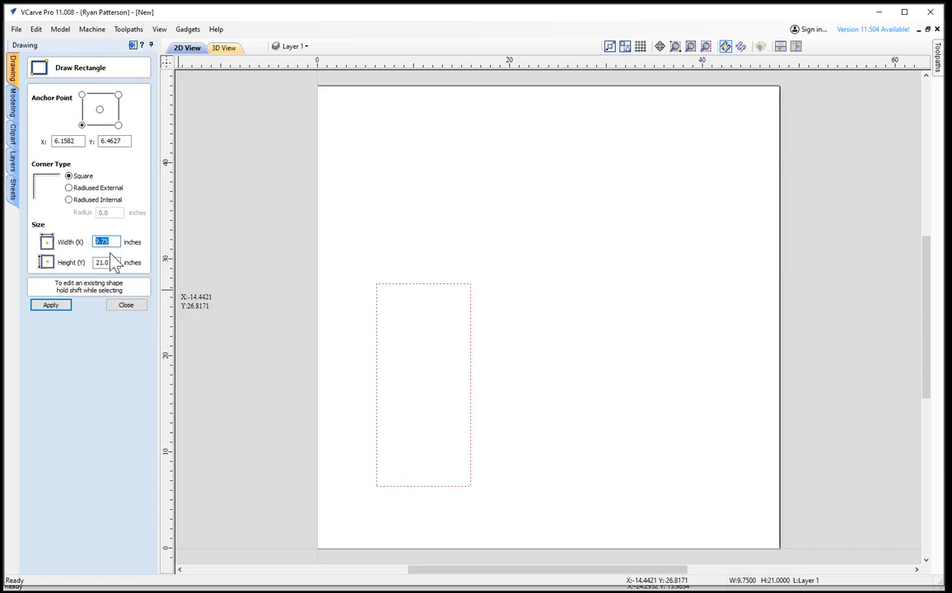
{"action": "type", "text": "12"}
{"action": "left_click_drag", "start_coordinate": [120, 264], "coordinate": [85, 263]}
{"action": "type", "text": "24"}
{"action": "left_click", "coordinate": [70, 311]}
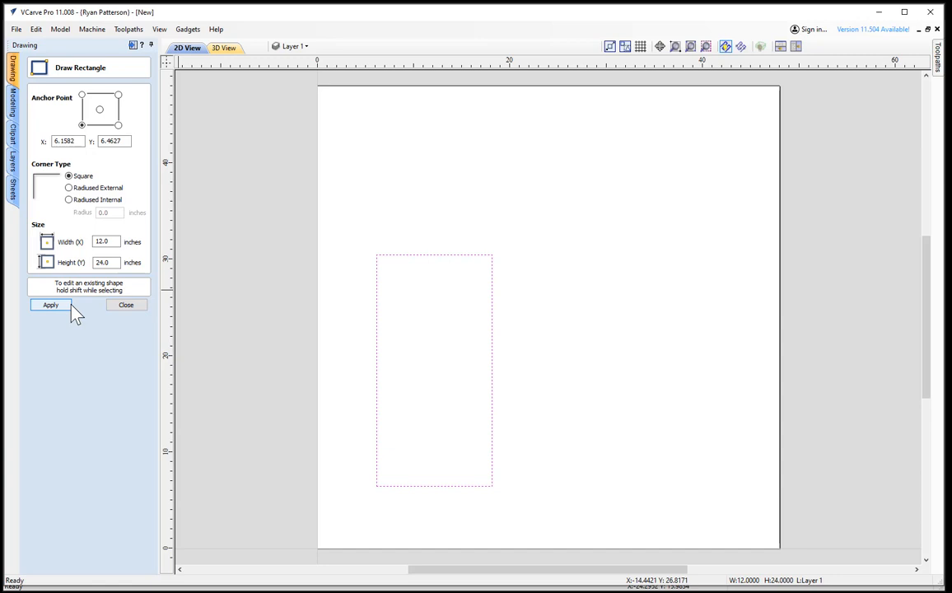
{"action": "left_click", "coordinate": [127, 306]}
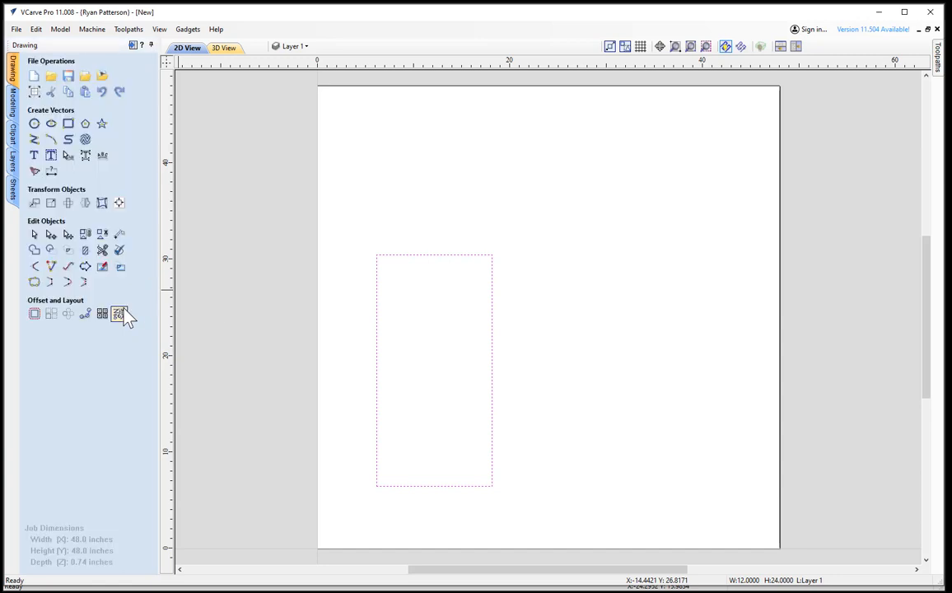
- Draw a vertical centre line through the rectangle, from the midpoint of its top edge to the midpoint of its bottom edge
{"action": "left_click", "coordinate": [34, 141]}
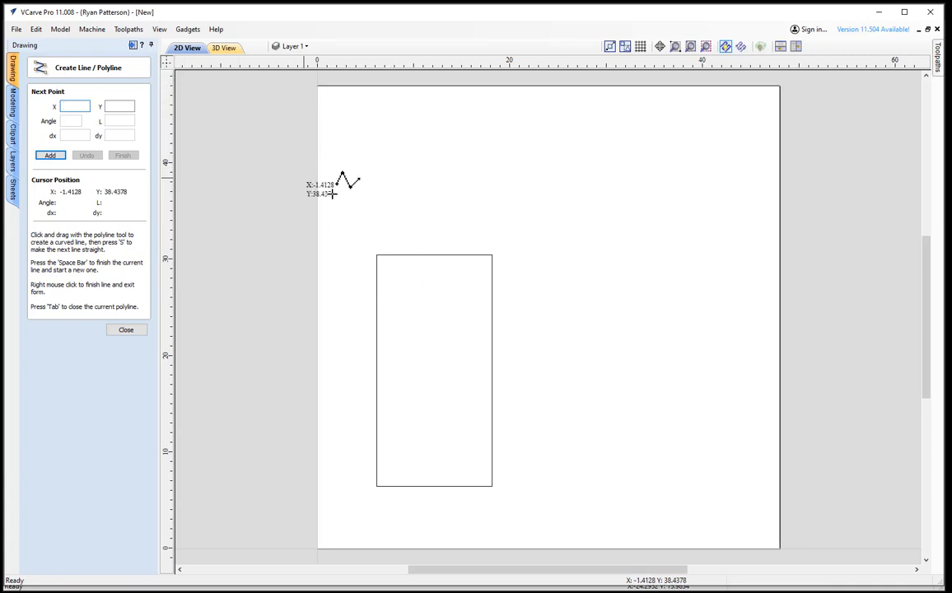
{"action": "left_click", "coordinate": [434, 256]}
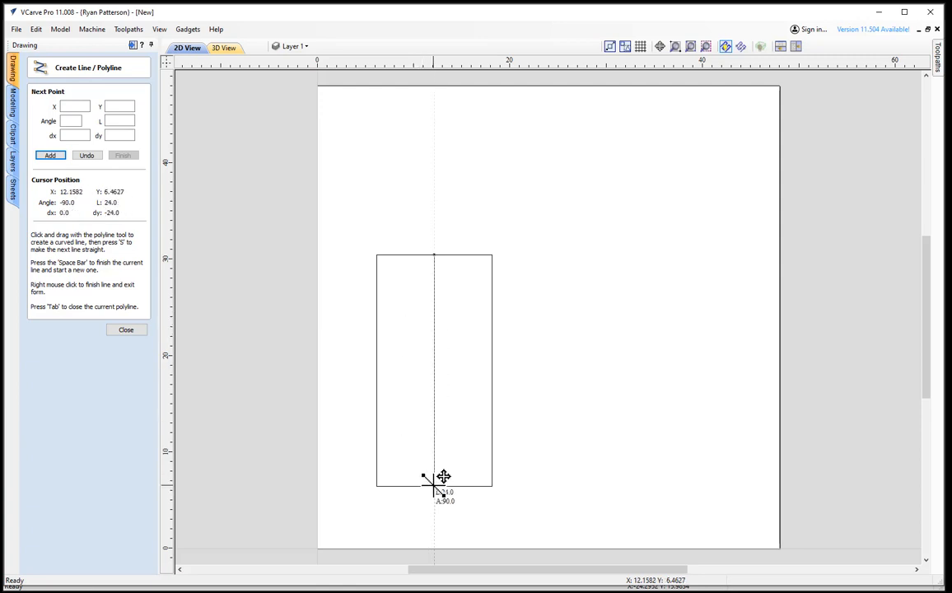
{"action": "left_click", "coordinate": [434, 487]}
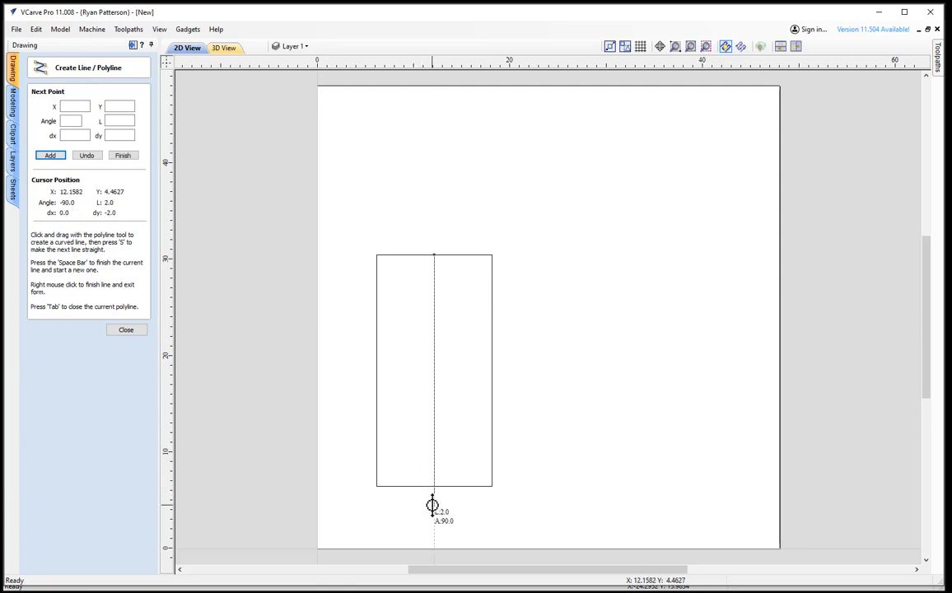
{"action": "right_click", "coordinate": [333, 451]}
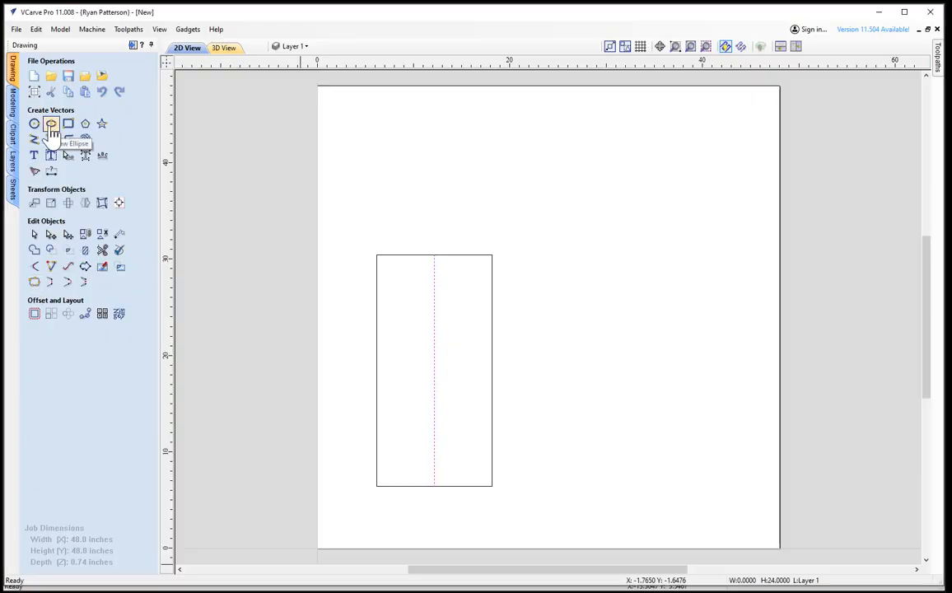
- Draw an 8.5 by 14.5 inch ellipse centred on the rectangle's top midpoint and a 9 by 16.5 inch ellipse on its bottom midpoint
{"action": "left_click", "coordinate": [51, 126]}
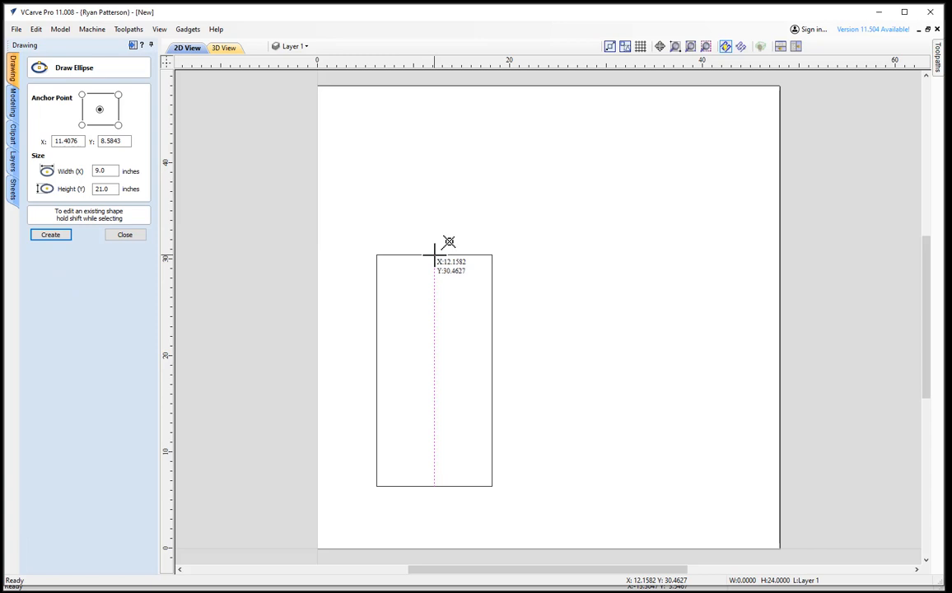
{"action": "left_click_drag", "start_coordinate": [434, 255], "coordinate": [476, 322]}
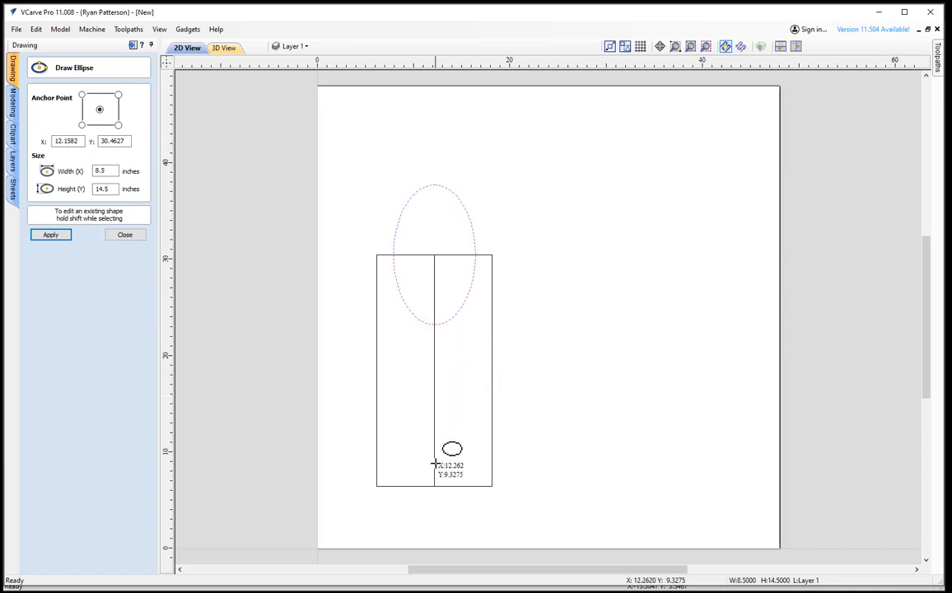
{"action": "left_click_drag", "start_coordinate": [435, 486], "coordinate": [479, 407]}
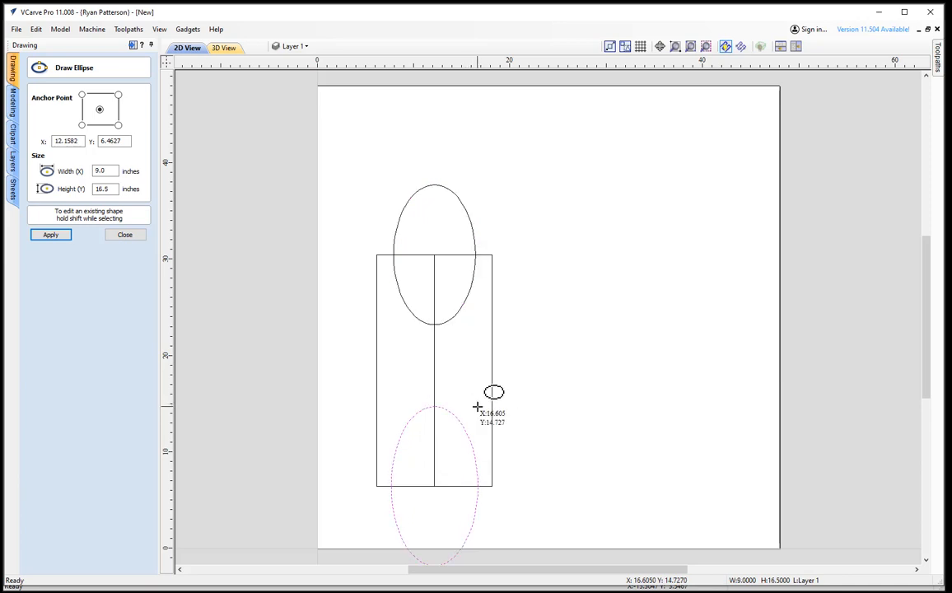
{"action": "left_click", "coordinate": [125, 237]}
{"action": "left_click", "coordinate": [504, 301]}
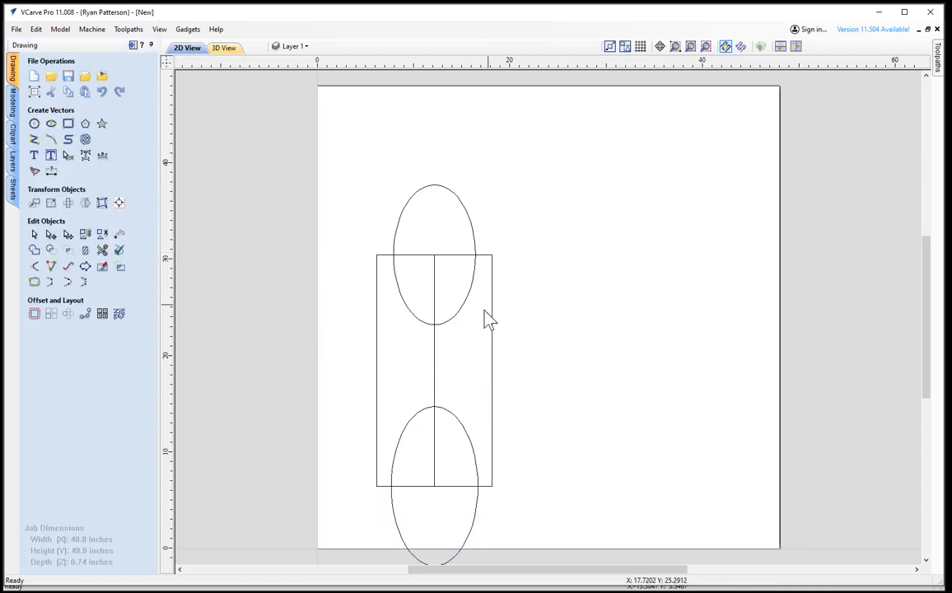
- Enter node editing on the rectangle and convert its right edge to a Bezier curve
{"action": "left_click", "coordinate": [493, 427]}
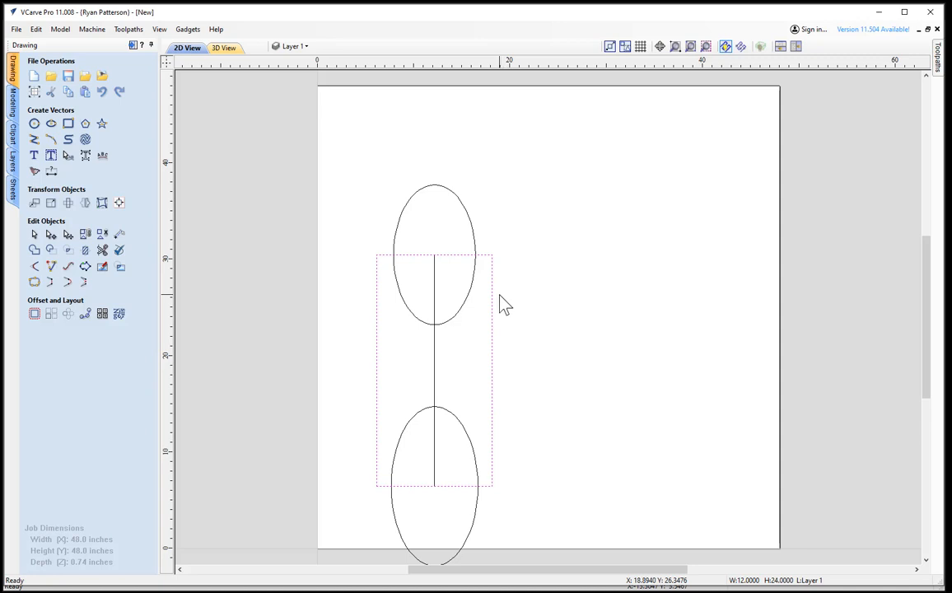
{"action": "left_click", "coordinate": [51, 236]}
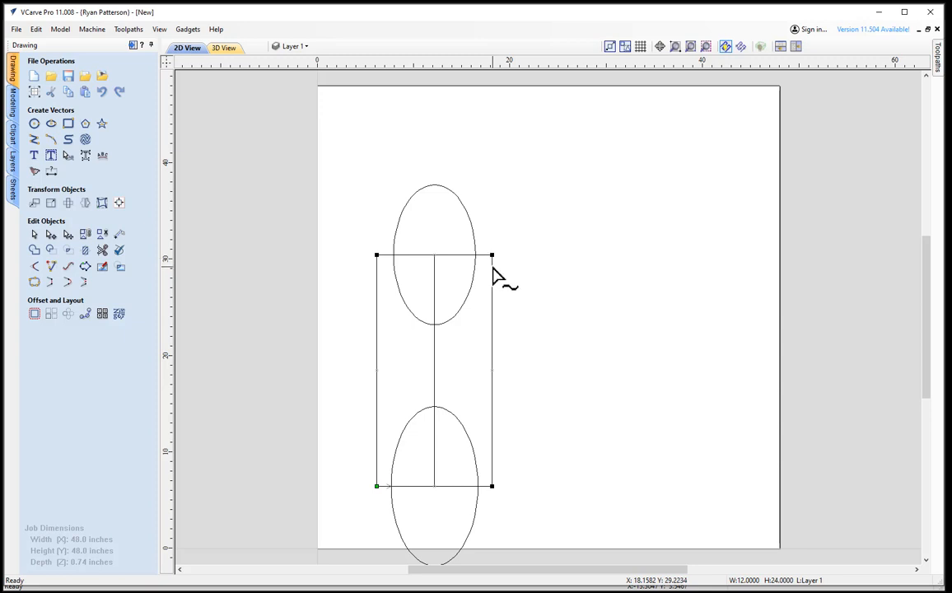
{"action": "right_click", "coordinate": [492, 351]}
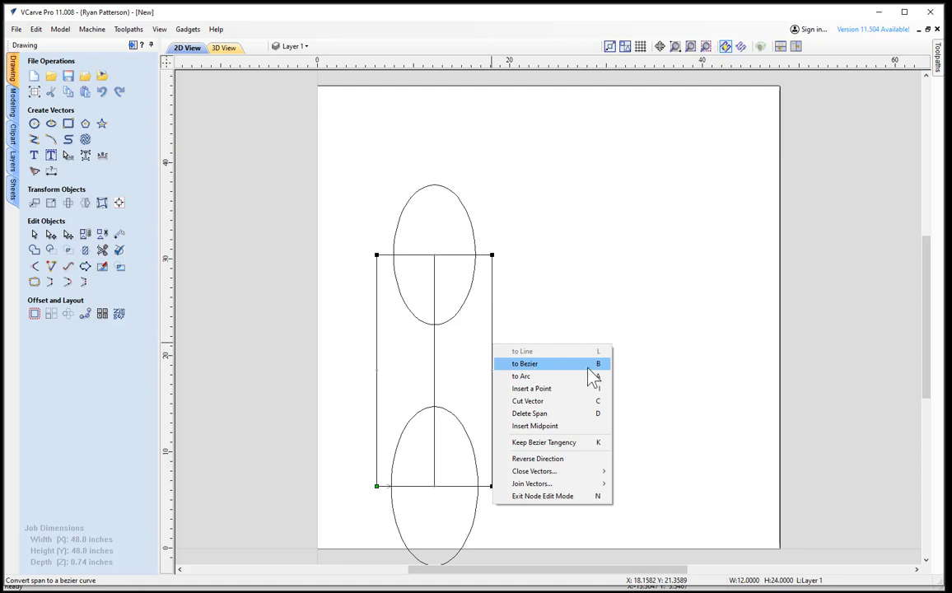
{"action": "left_click", "coordinate": [538, 364]}
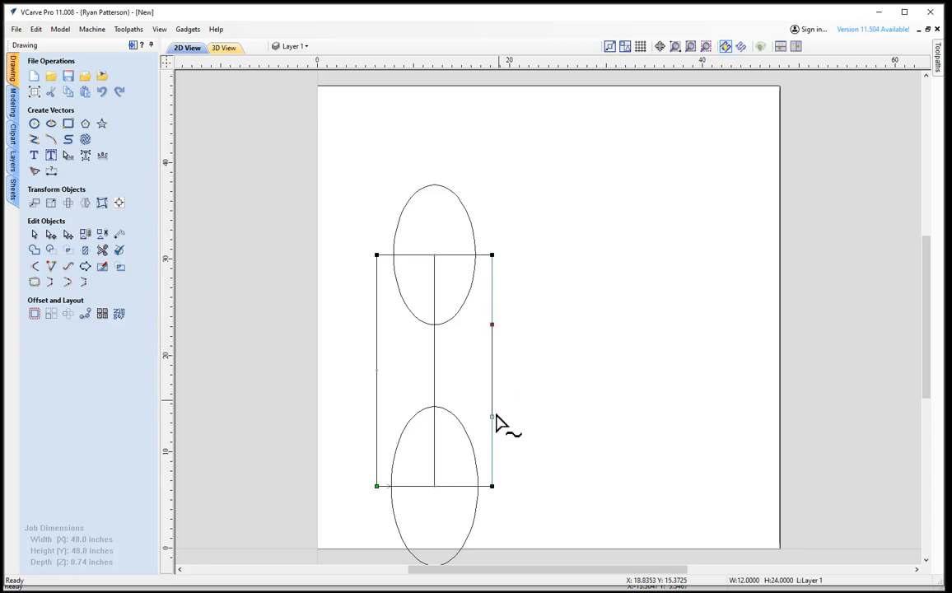
- Shape the right-hand Bezier edge into an S-curve that bulges slightly near the top and narrows at mid-height
{"action": "left_click_drag", "start_coordinate": [492, 415], "coordinate": [460, 368]}
{"action": "left_click_drag", "start_coordinate": [493, 325], "coordinate": [504, 412]}
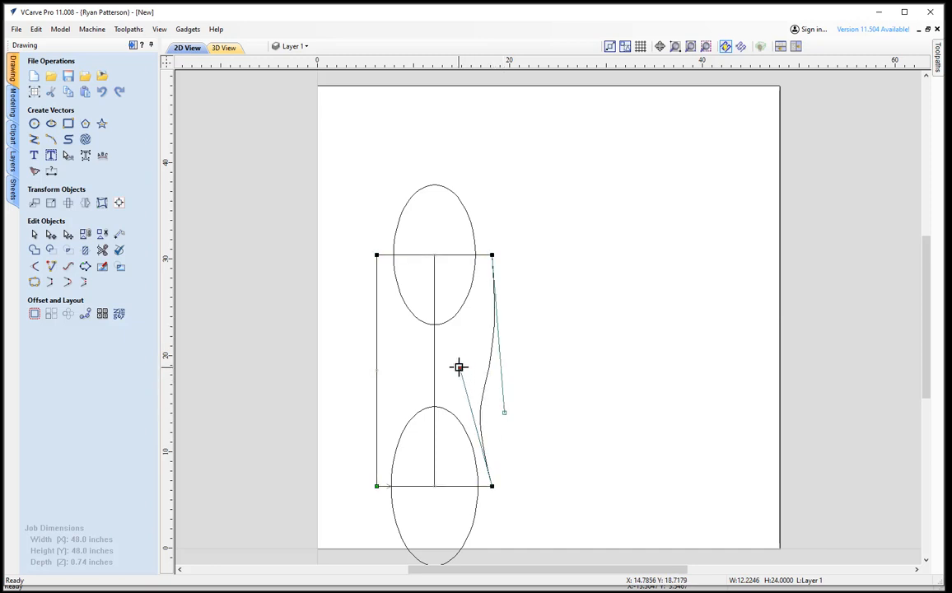
{"action": "left_click_drag", "start_coordinate": [459, 368], "coordinate": [427, 273]}
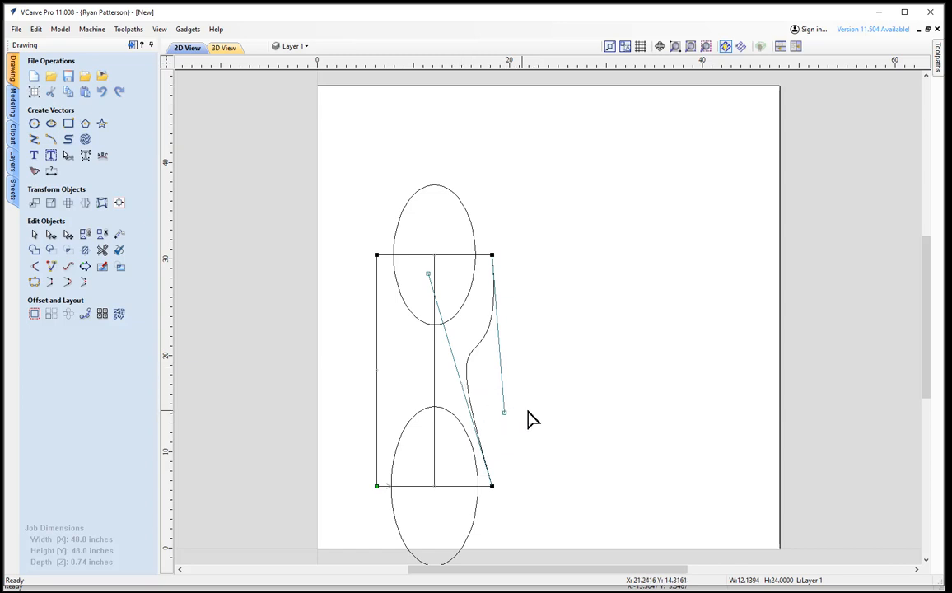
{"action": "left_click", "coordinate": [427, 271]}
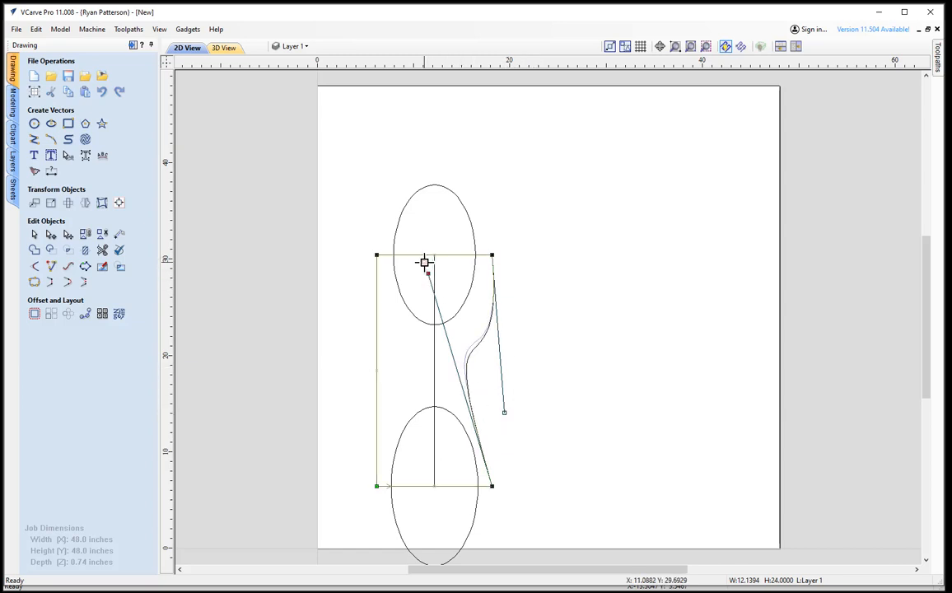
{"action": "left_click", "coordinate": [613, 375]}
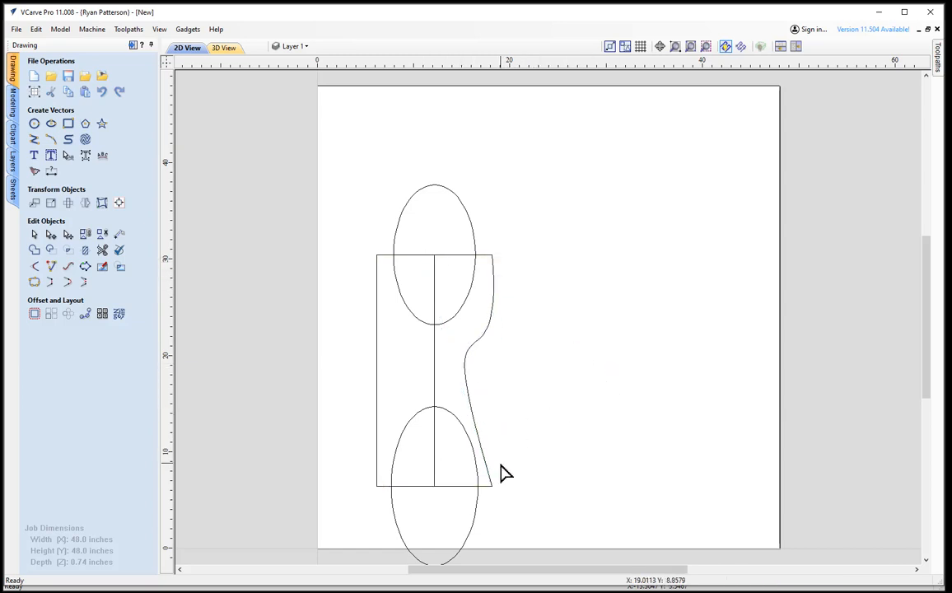
- Readjust the lower node's Bezier handle so the right edge curves in less deeply at the waist
{"action": "left_click", "coordinate": [477, 428]}
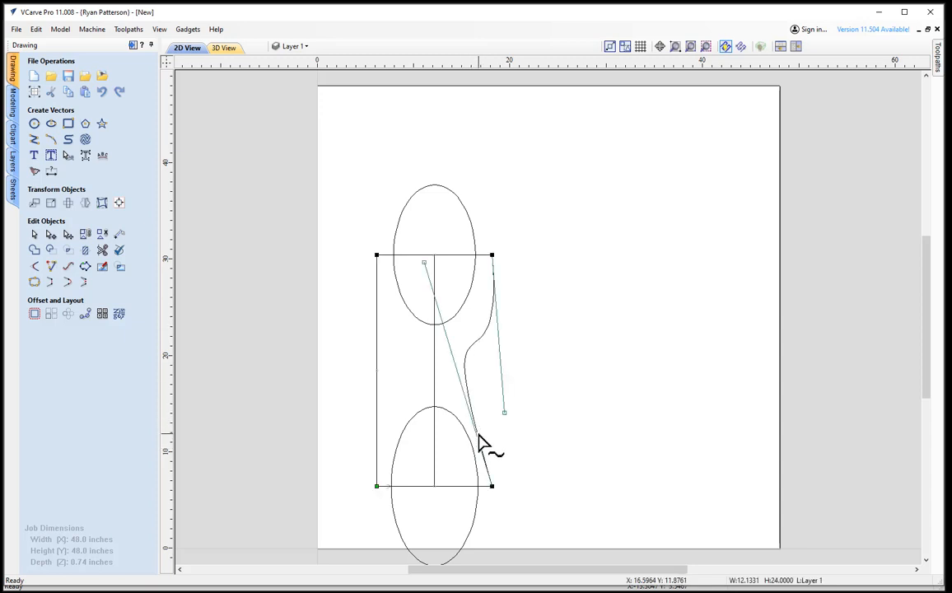
{"action": "left_click", "coordinate": [423, 259]}
{"action": "left_click_drag", "start_coordinate": [438, 274], "coordinate": [442, 270]}
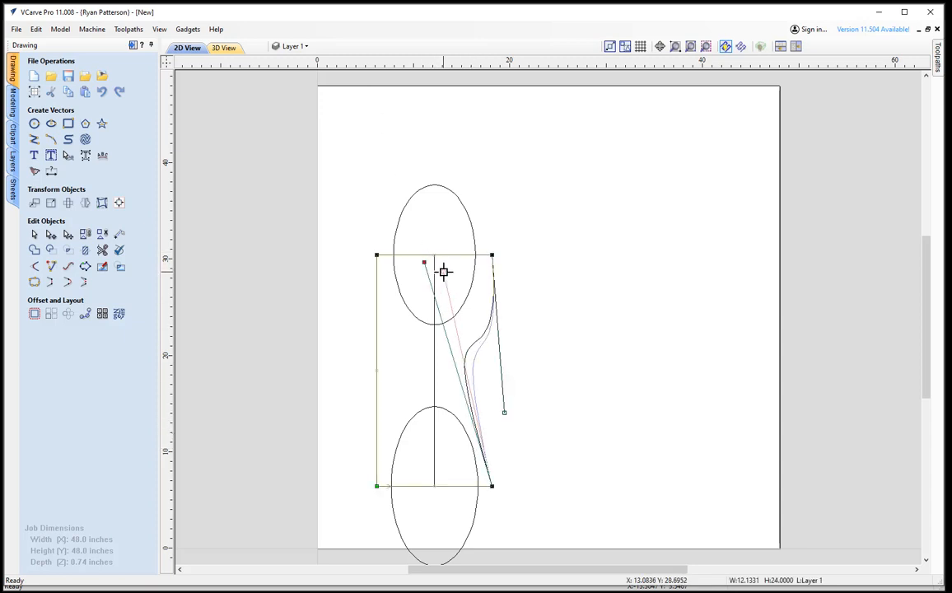
{"action": "left_click", "coordinate": [559, 390]}
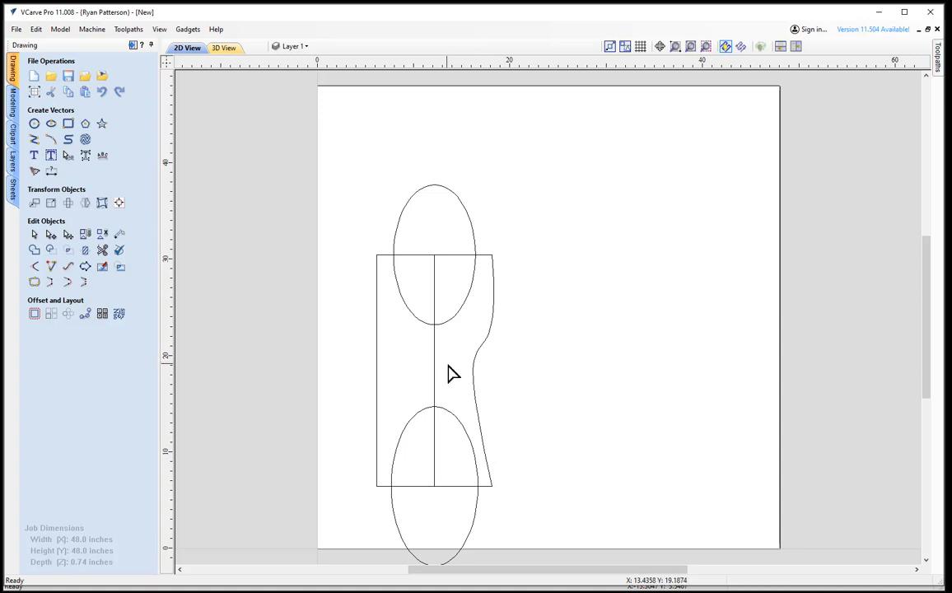
- Trim away the outer ellipse parts and everything left of the centre line, leaving a closed right-half leg profile, and select it
{"action": "left_click", "coordinate": [102, 251]}
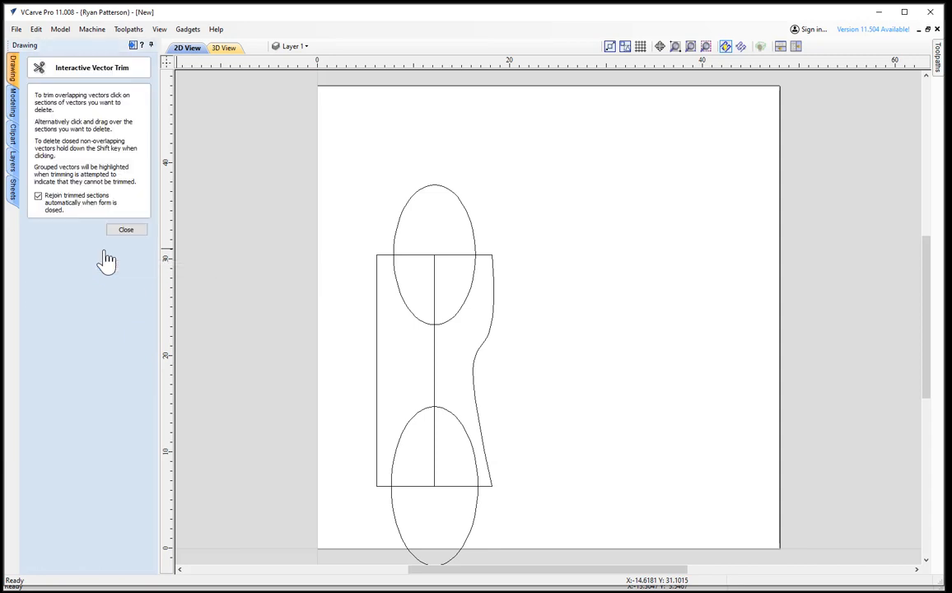
{"action": "left_click", "coordinate": [398, 225]}
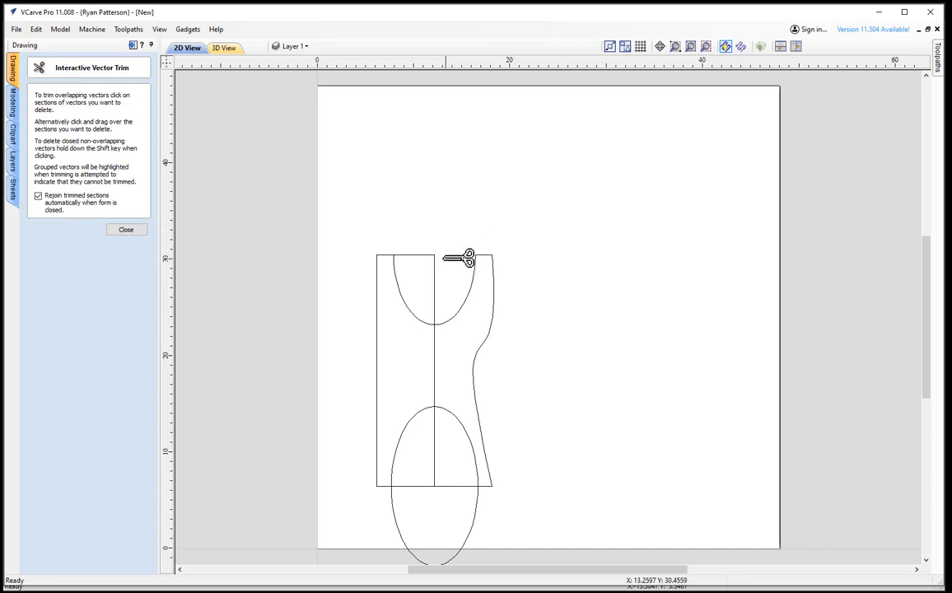
{"action": "mouse_move", "coordinate": [443, 258]}
{"action": "left_mouse_down"}
{"action": "mouse_move", "coordinate": [410, 283]}
{"action": "mouse_move", "coordinate": [396, 251]}
{"action": "left_mouse_up"}
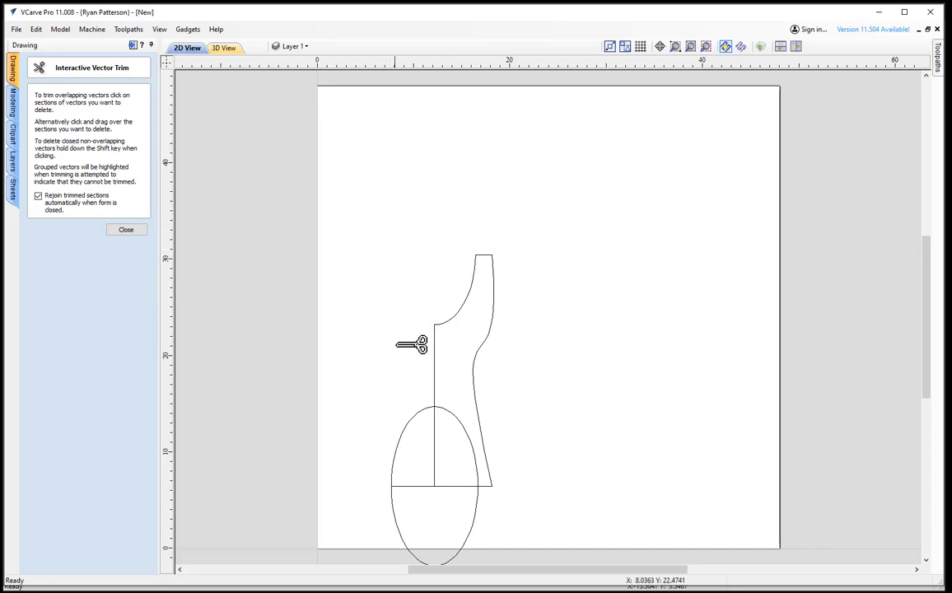
{"action": "mouse_move", "coordinate": [397, 344]}
{"action": "left_mouse_down"}
{"action": "mouse_move", "coordinate": [401, 537]}
{"action": "mouse_move", "coordinate": [449, 516]}
{"action": "mouse_move", "coordinate": [426, 456]}
{"action": "mouse_move", "coordinate": [400, 469]}
{"action": "left_mouse_up"}
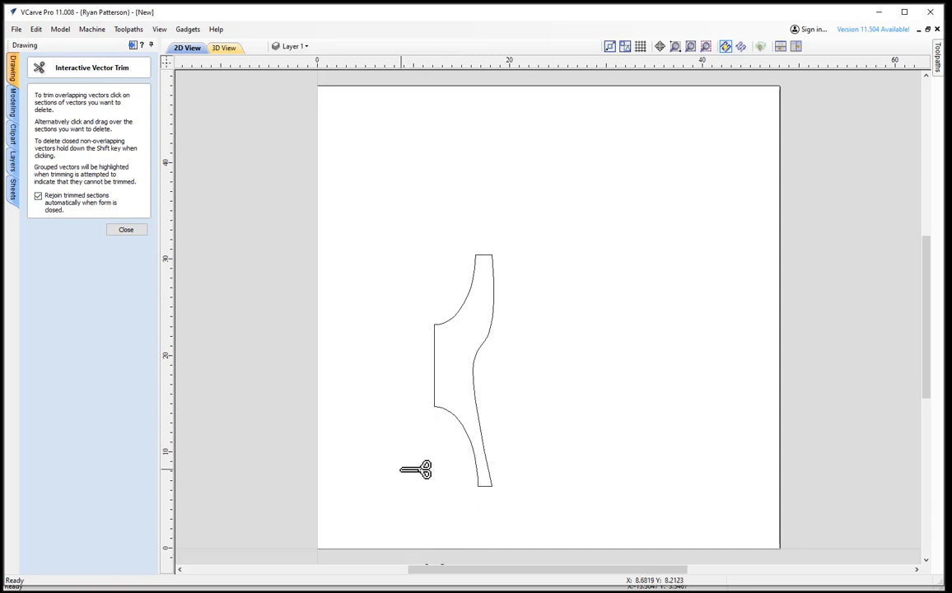
{"action": "key", "text": "Escape"}
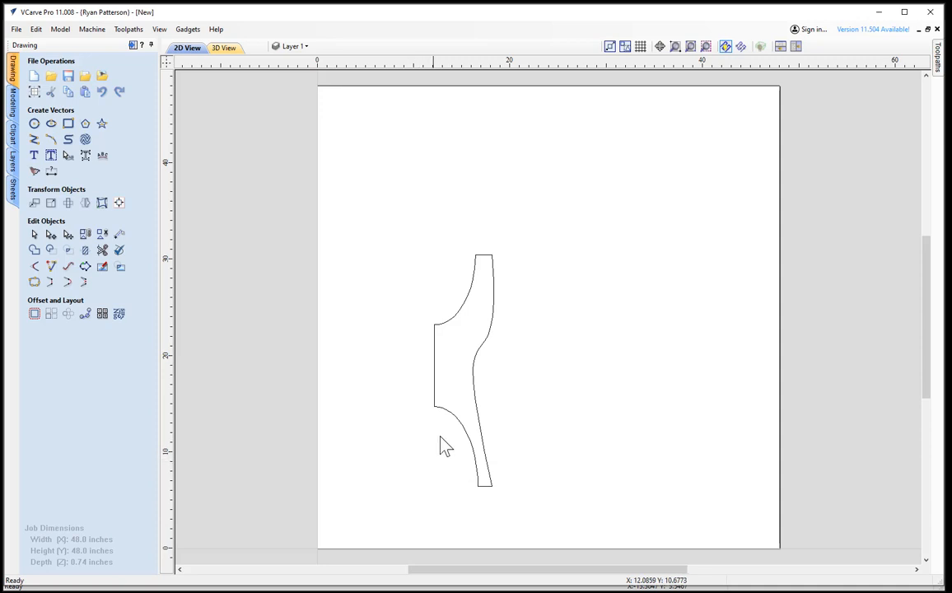
{"action": "left_click", "coordinate": [451, 415]}
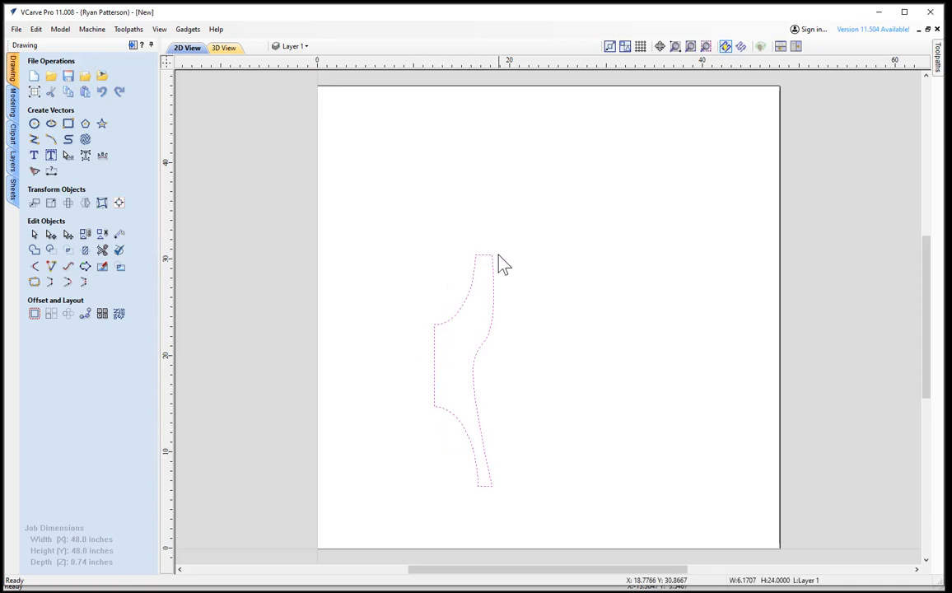
- Cut the right-half leg profile at the ends of its straight centre edge so that edge becomes a separate line
{"action": "left_click", "coordinate": [438, 354]}
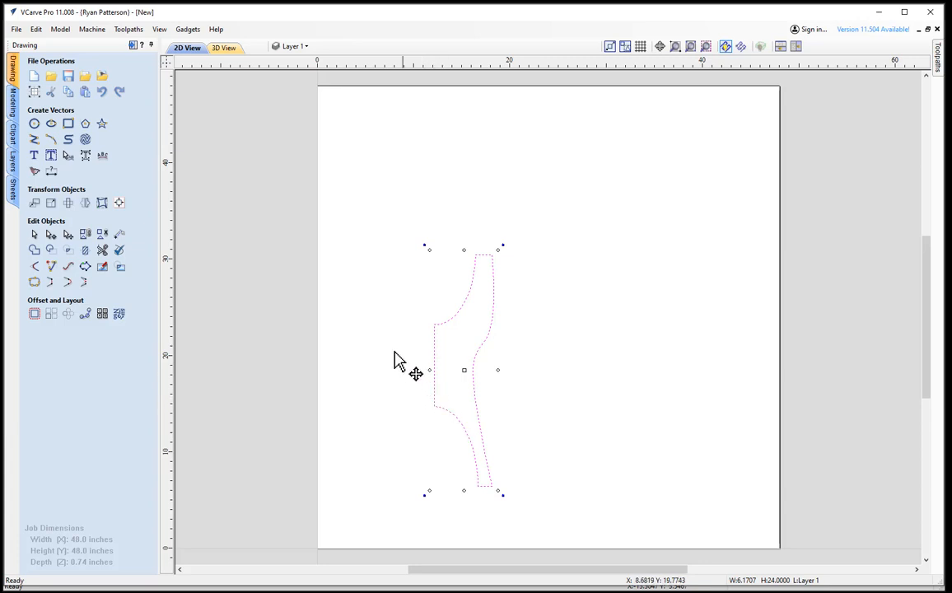
{"action": "key", "text": "n"}
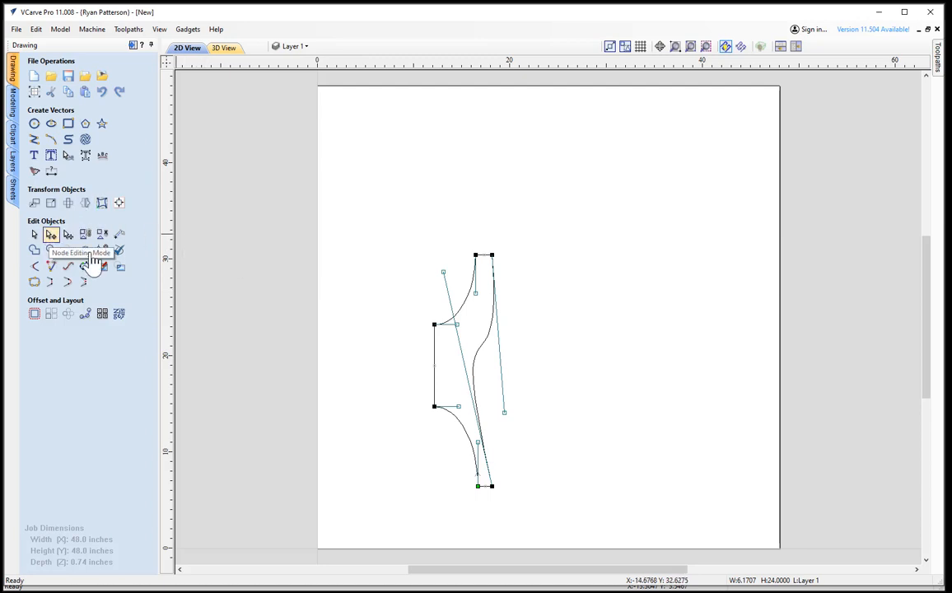
{"action": "right_click", "coordinate": [434, 324]}
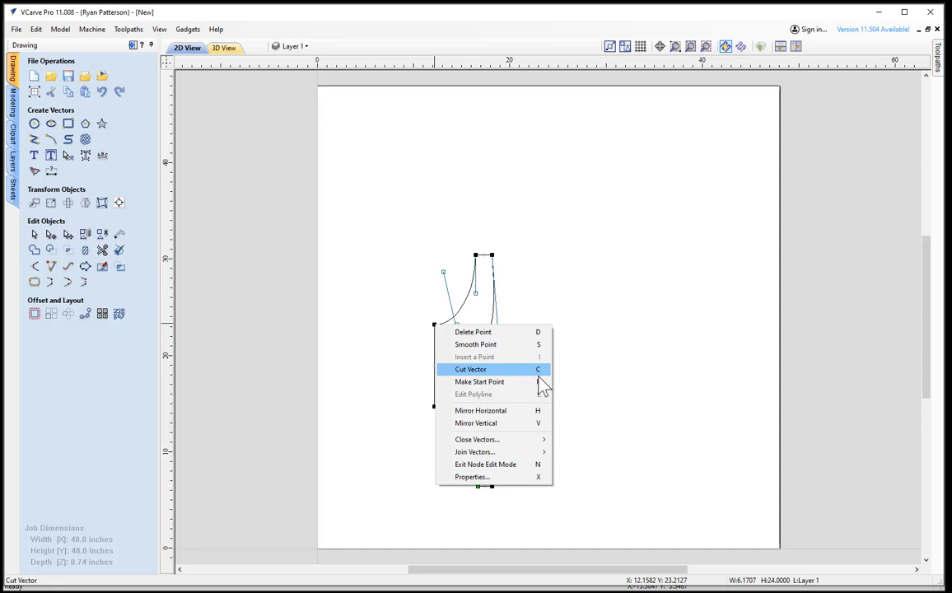
{"action": "left_click", "coordinate": [482, 370]}
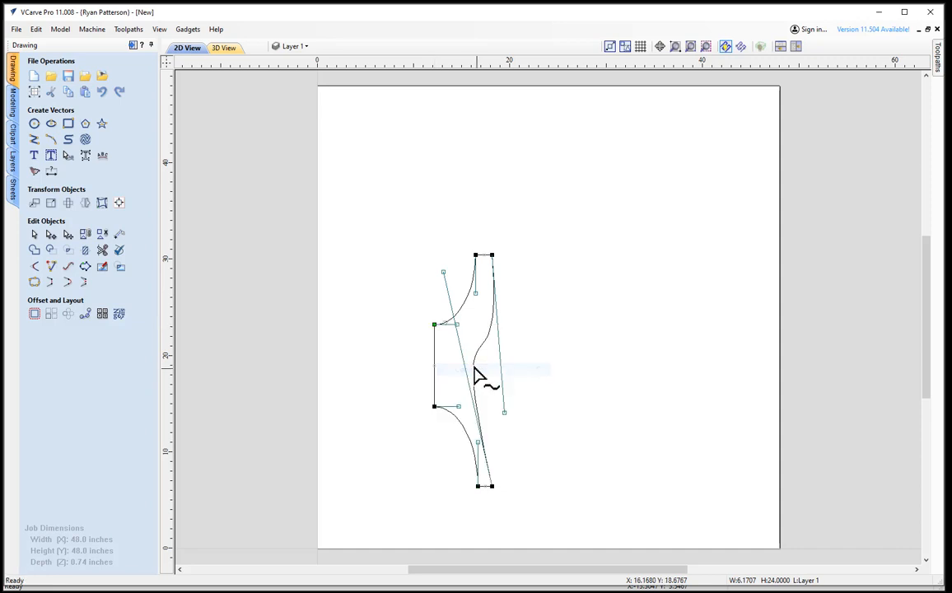
{"action": "left_click", "coordinate": [425, 427]}
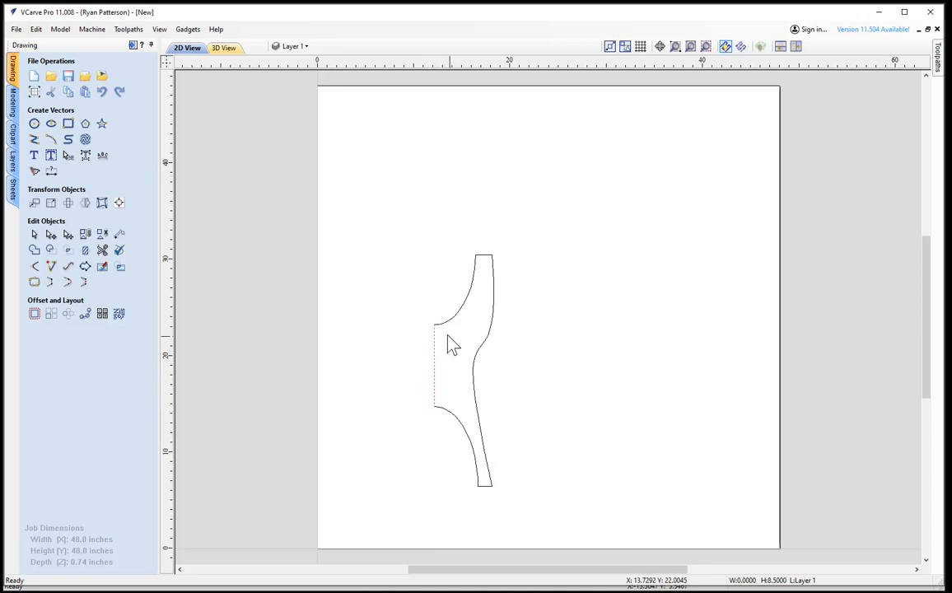
{"action": "left_click", "coordinate": [528, 443]}
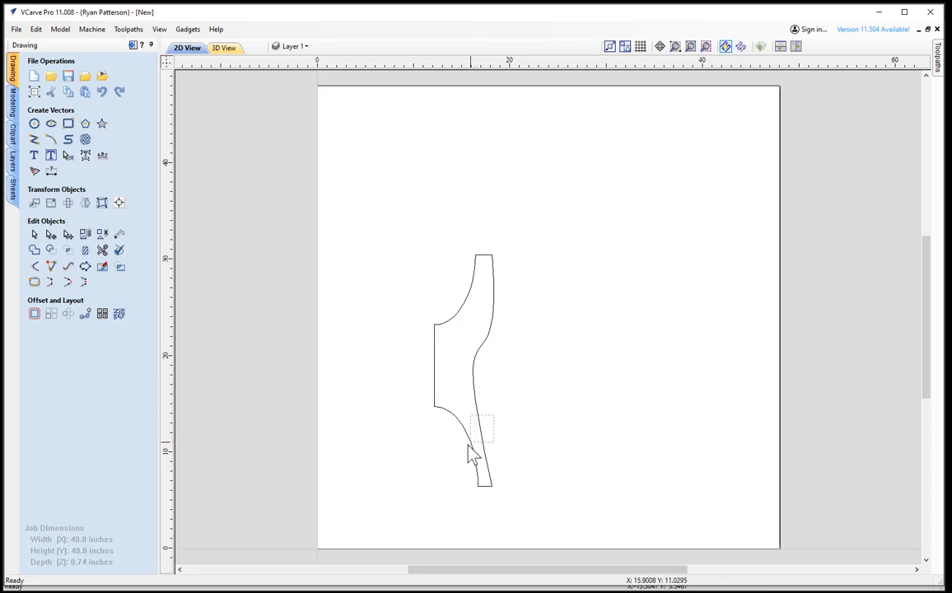
- Mirror a copy of the open right-half leg profile to the left across the centre line
{"action": "left_click", "coordinate": [471, 444]}
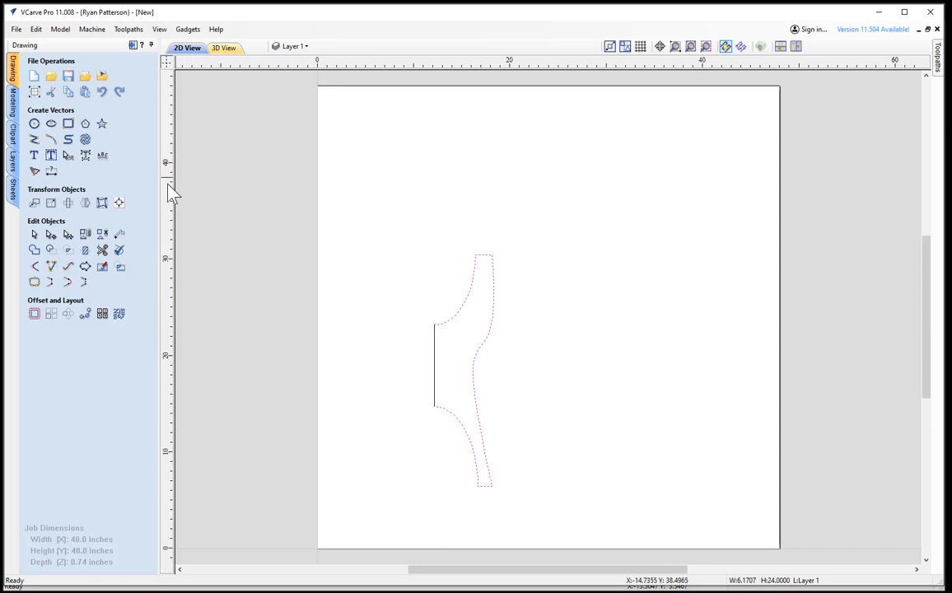
{"action": "left_click", "coordinate": [86, 203]}
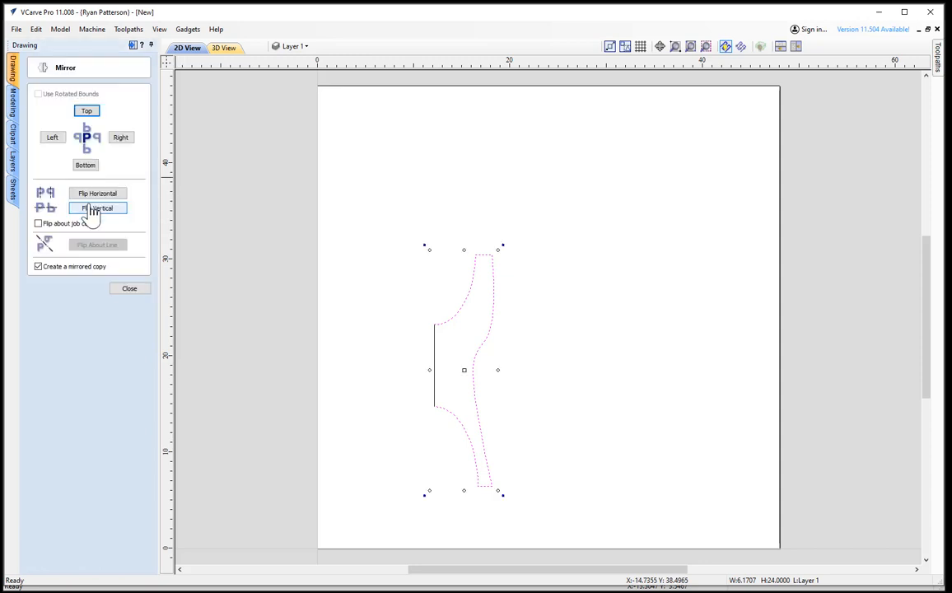
{"action": "left_click", "coordinate": [52, 137]}
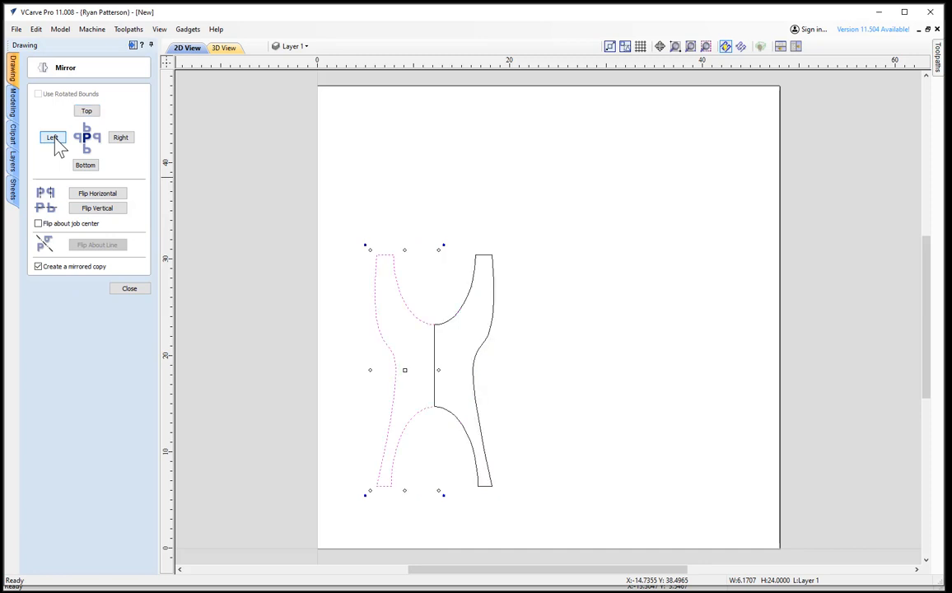
{"action": "left_click", "coordinate": [129, 290]}
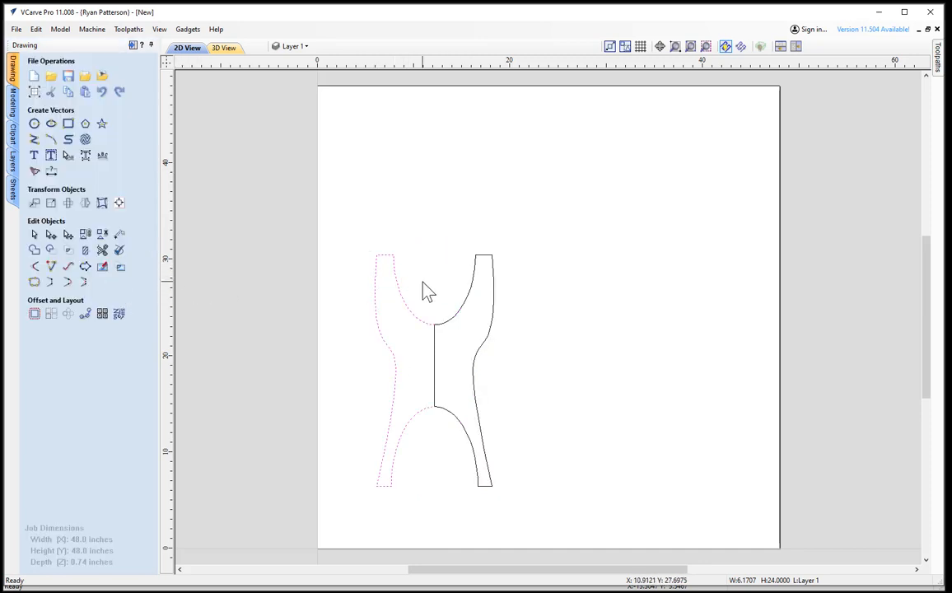
- Join the two mirrored leg halves into one closed outline with a 0.0004 inch tolerance
{"action": "left_click", "coordinate": [464, 306], "text": "shift"}
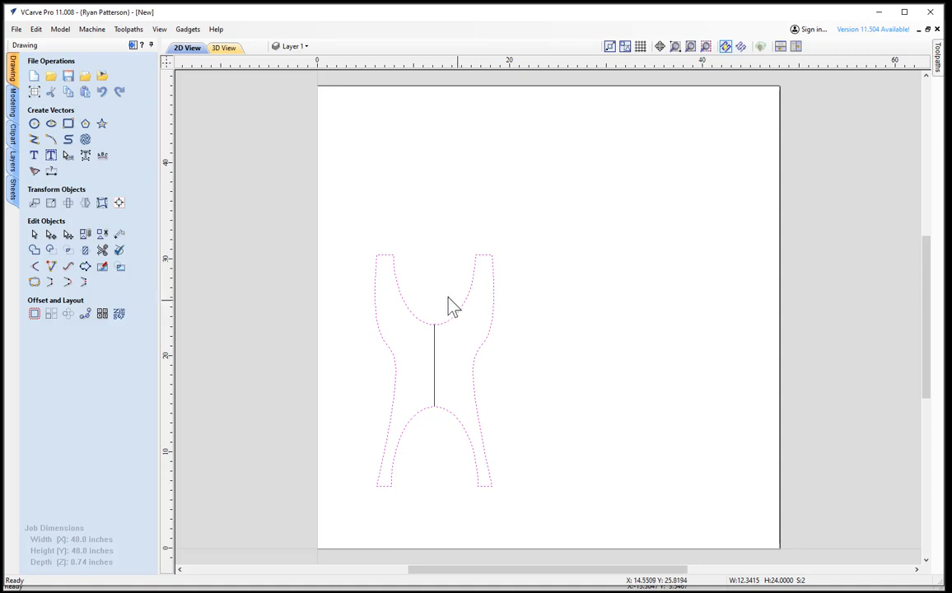
{"action": "left_click", "coordinate": [36, 288]}
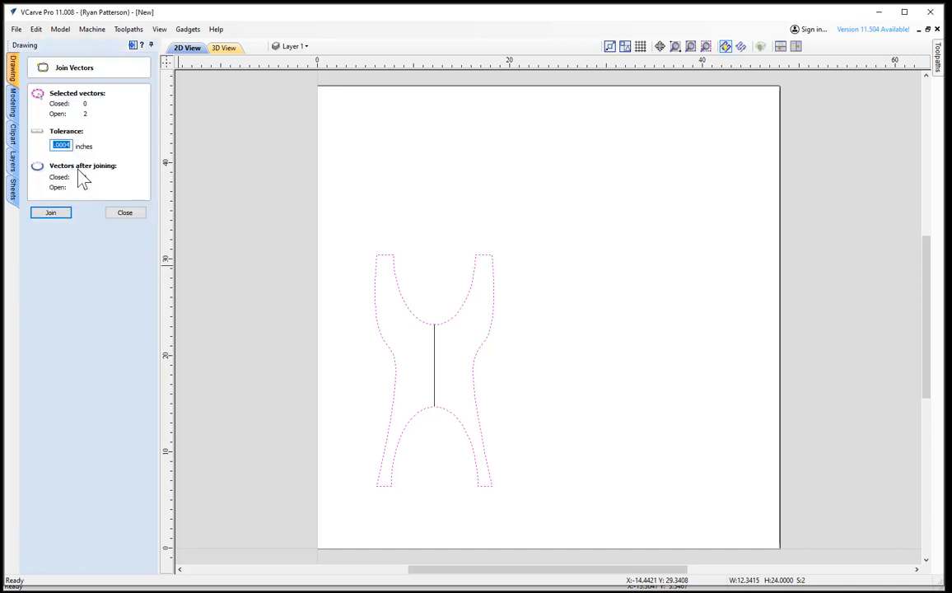
{"action": "left_click", "coordinate": [52, 214]}
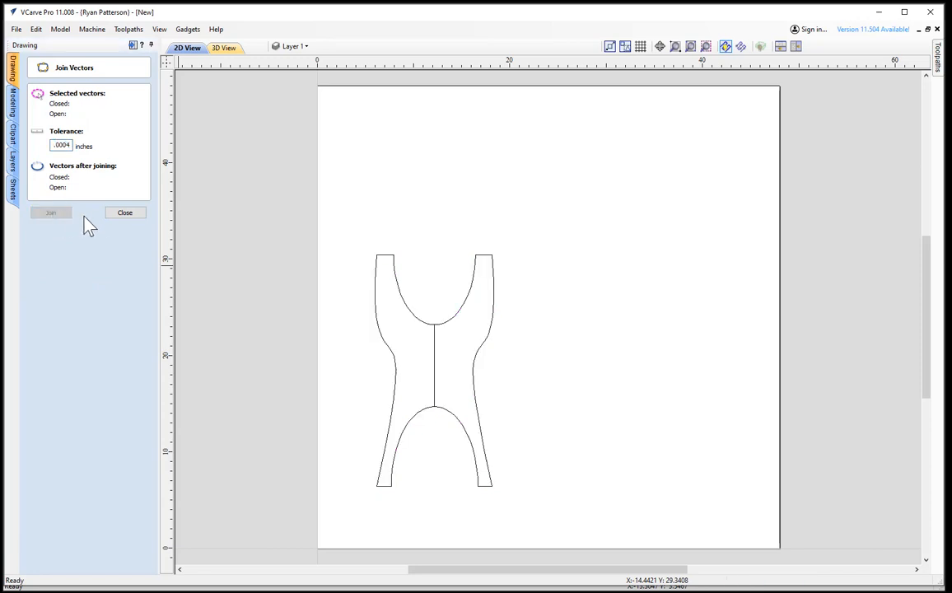
{"action": "left_click", "coordinate": [124, 216]}
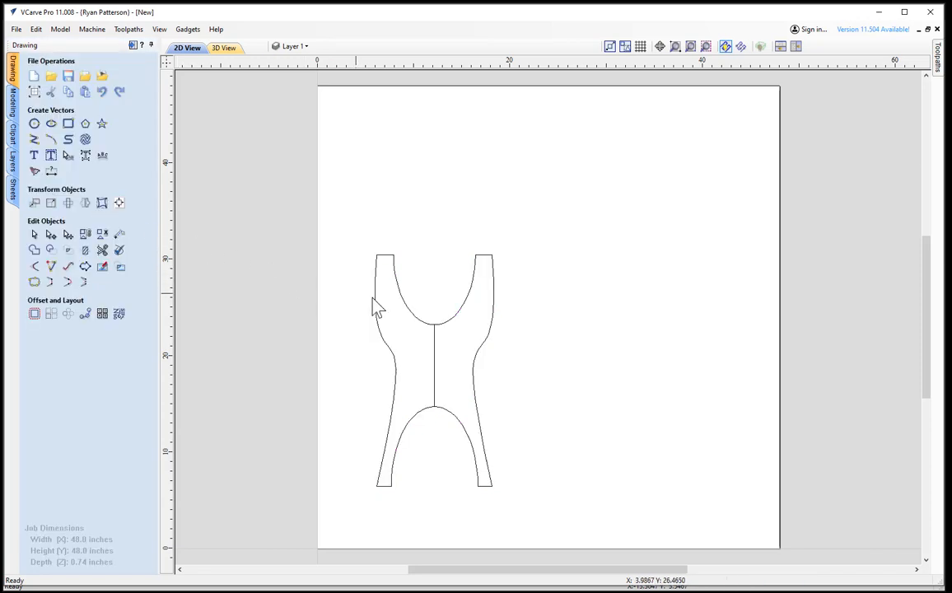
{"action": "left_click", "coordinate": [411, 314]}
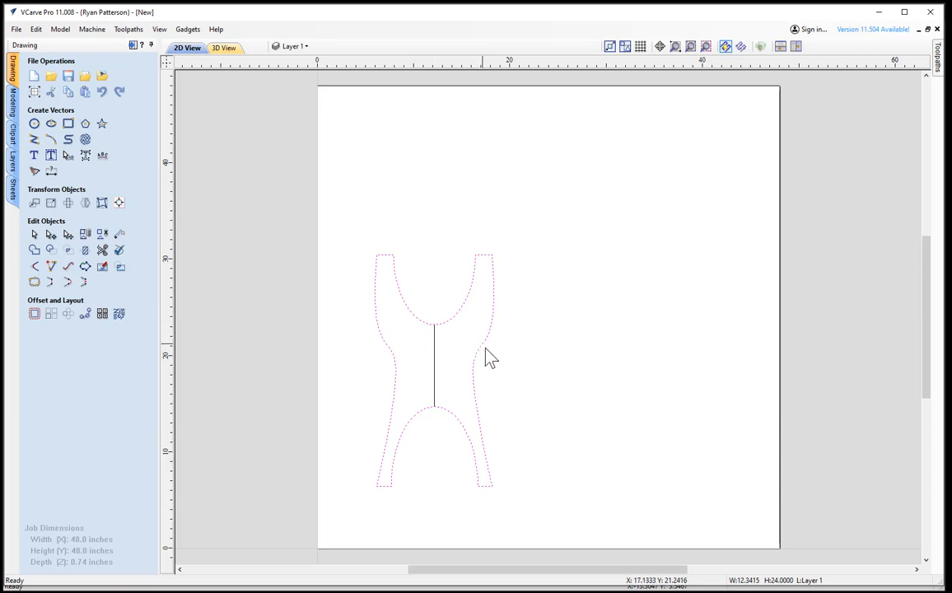
{"action": "left_click", "coordinate": [367, 403]}
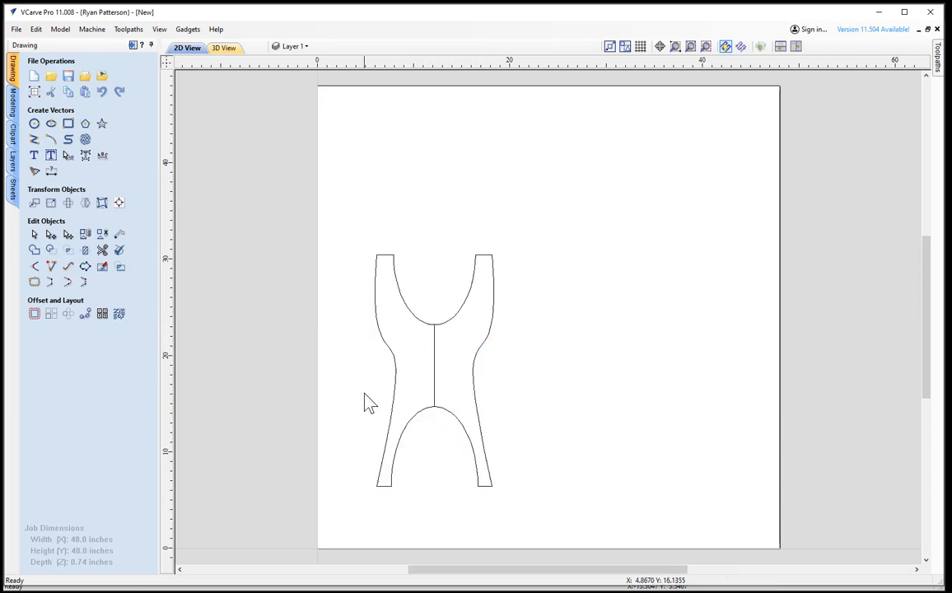
- Offset the vertical centre line 0.375 inches to both sides, keeping the original
{"action": "left_click", "coordinate": [434, 359]}
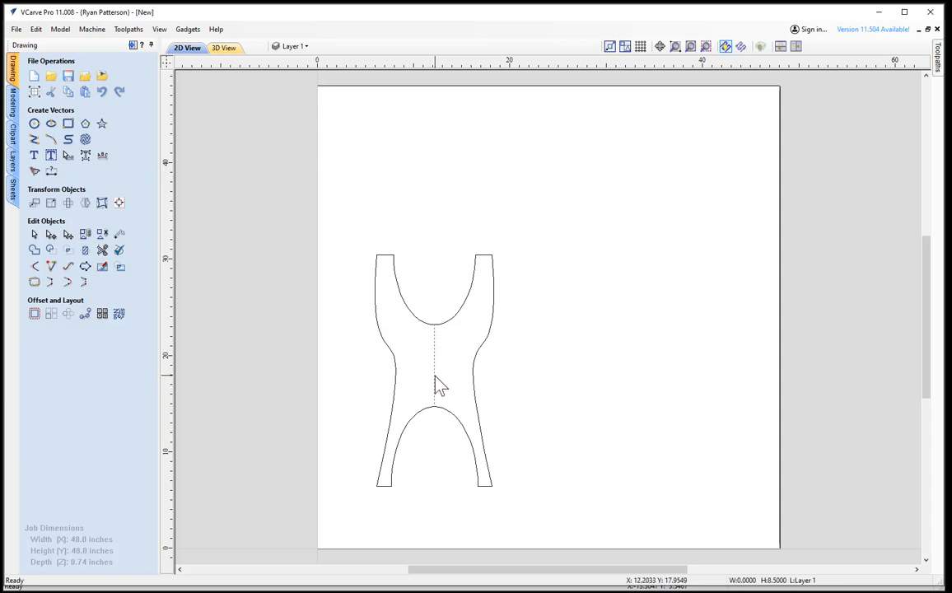
{"action": "left_click", "coordinate": [36, 320]}
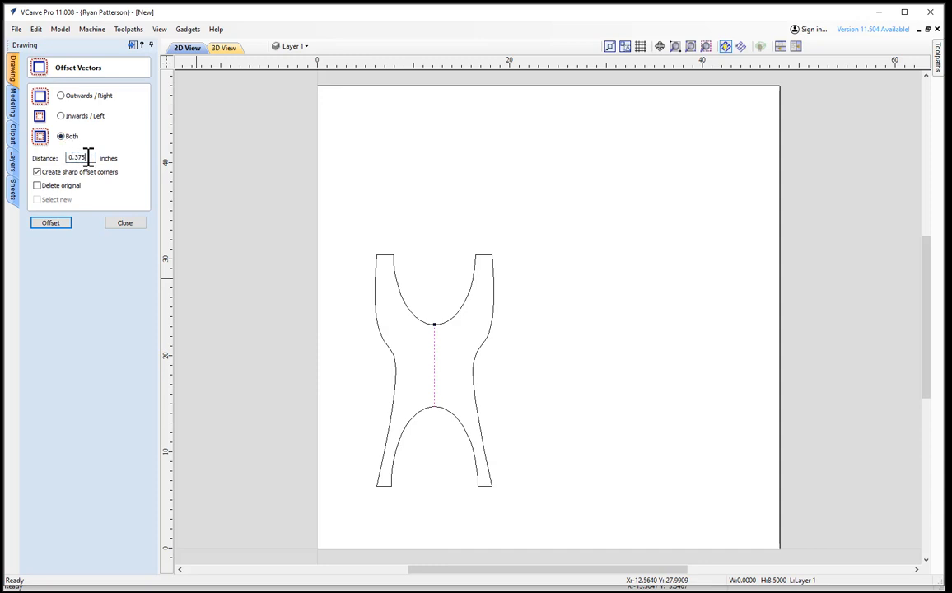
{"action": "left_click_drag", "start_coordinate": [87, 156], "coordinate": [59, 156]}
{"action": "left_click", "coordinate": [67, 223]}
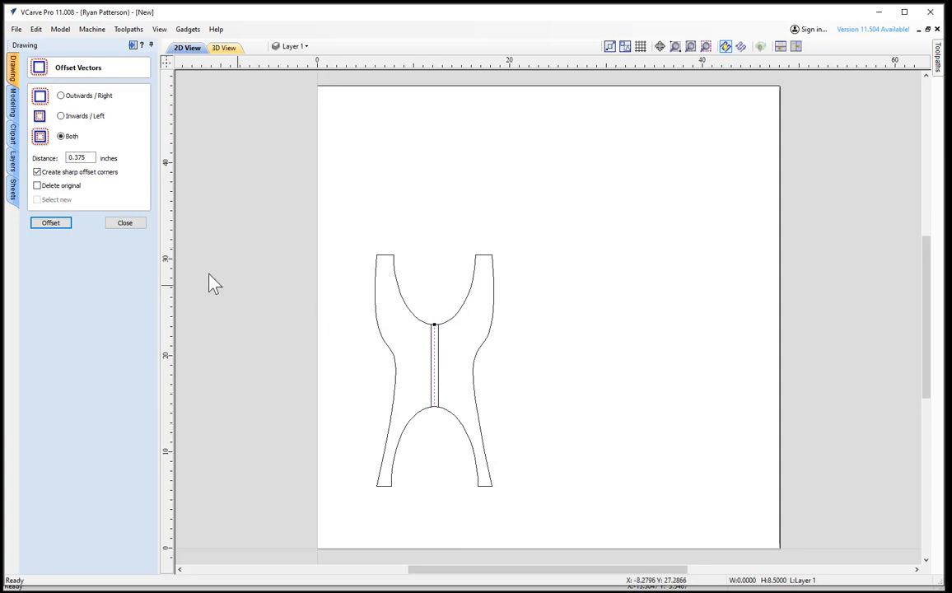
{"action": "left_click", "coordinate": [125, 225]}
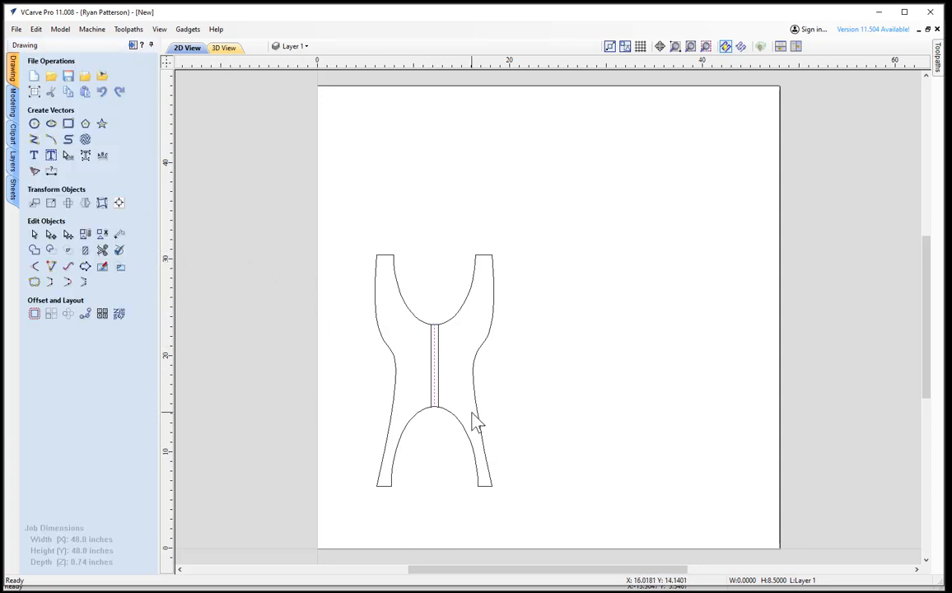
- Stretch both offset slot lines symmetrically to about 12.8 inches long so they extend past the upper and lower arches
{"action": "scroll", "coordinate": [448, 358], "scroll_direction": "up", "scroll_amount": 3}
{"action": "scroll", "coordinate": [451, 356], "scroll_direction": "up", "scroll_amount": 4}
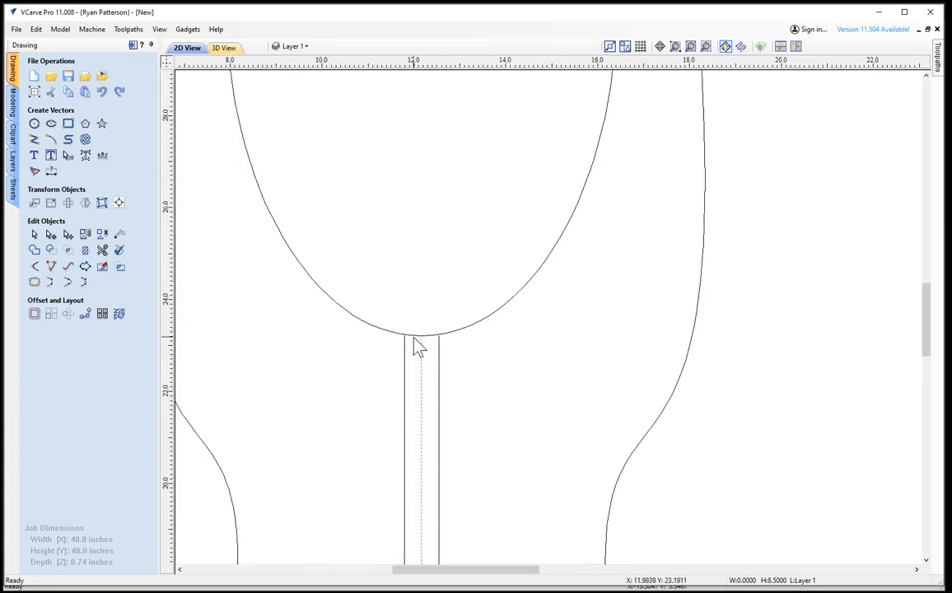
{"action": "scroll", "coordinate": [445, 339], "scroll_direction": "up", "scroll_amount": 4}
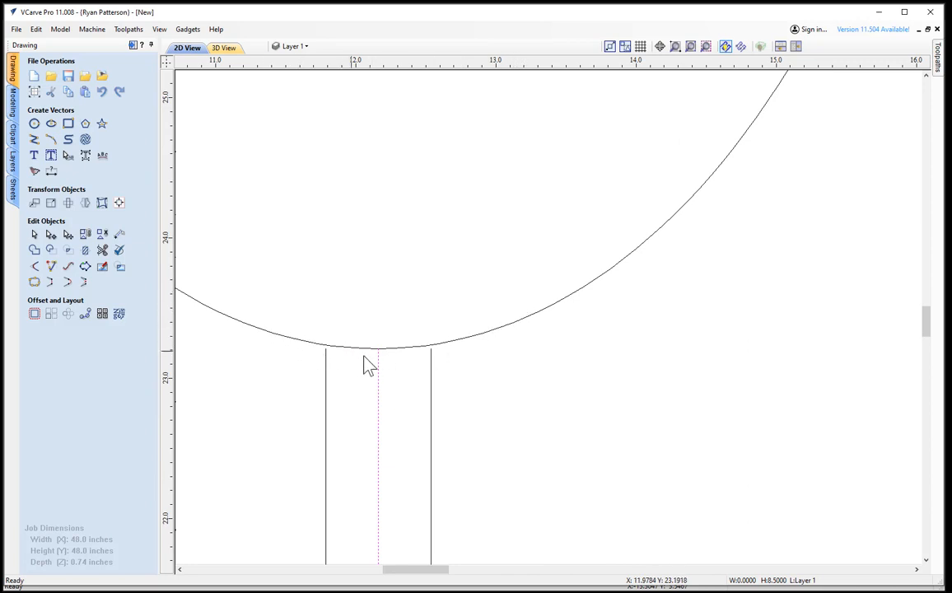
{"action": "scroll", "coordinate": [418, 352], "scroll_direction": "up", "scroll_amount": 5}
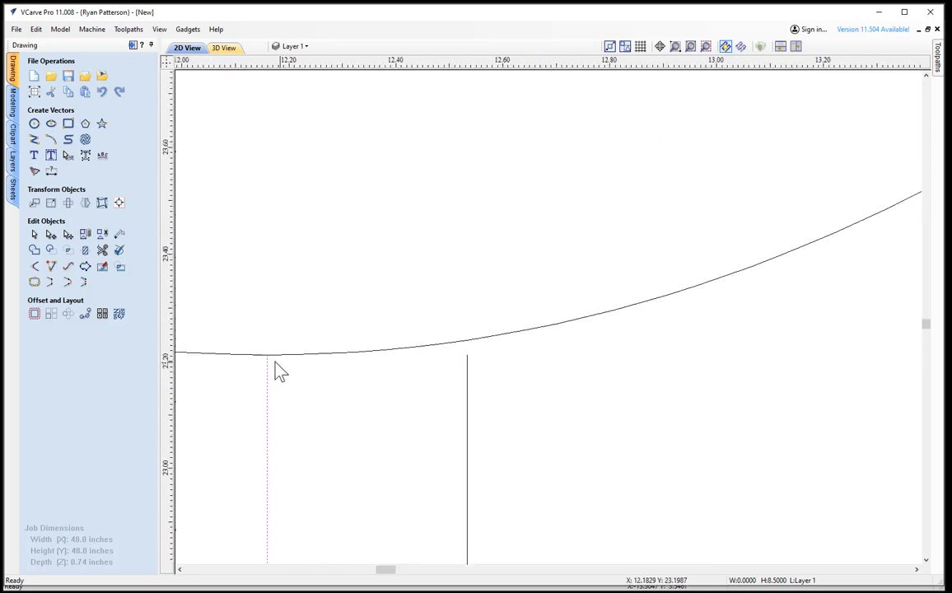
{"action": "scroll", "coordinate": [358, 380], "scroll_direction": "down", "scroll_amount": 8}
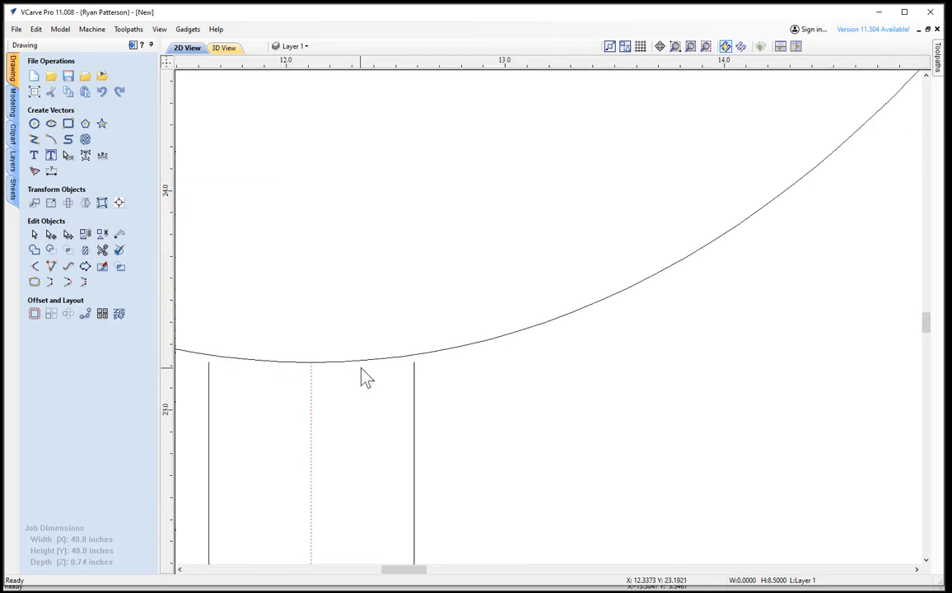
{"action": "scroll", "coordinate": [370, 375], "scroll_direction": "down", "scroll_amount": 2}
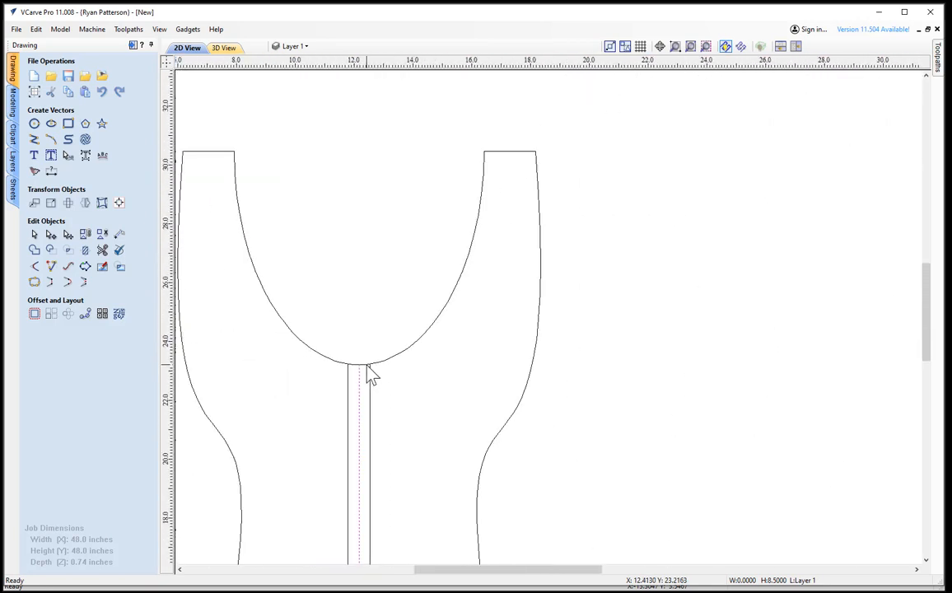
{"action": "scroll", "coordinate": [388, 407], "scroll_direction": "down", "scroll_amount": 2}
{"action": "left_click", "coordinate": [377, 421]}
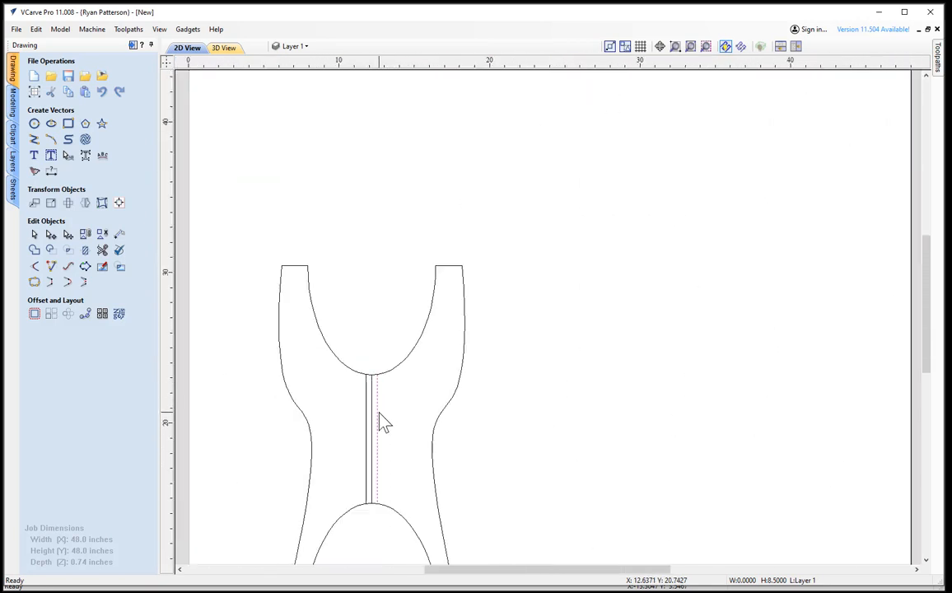
{"action": "left_click", "coordinate": [368, 418], "text": "shift"}
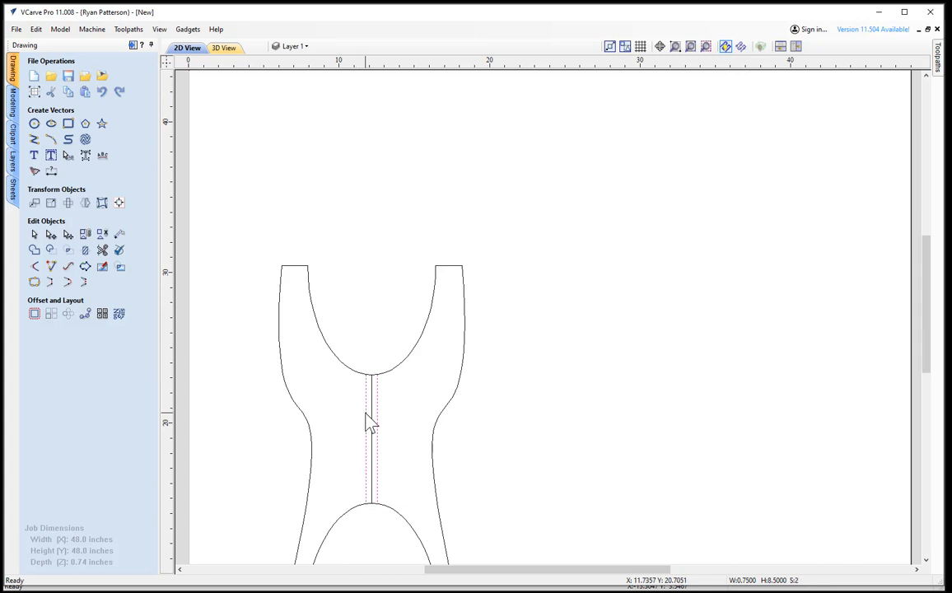
{"action": "left_click", "coordinate": [369, 421]}
{"action": "left_click_drag", "start_coordinate": [372, 369], "coordinate": [376, 337]}
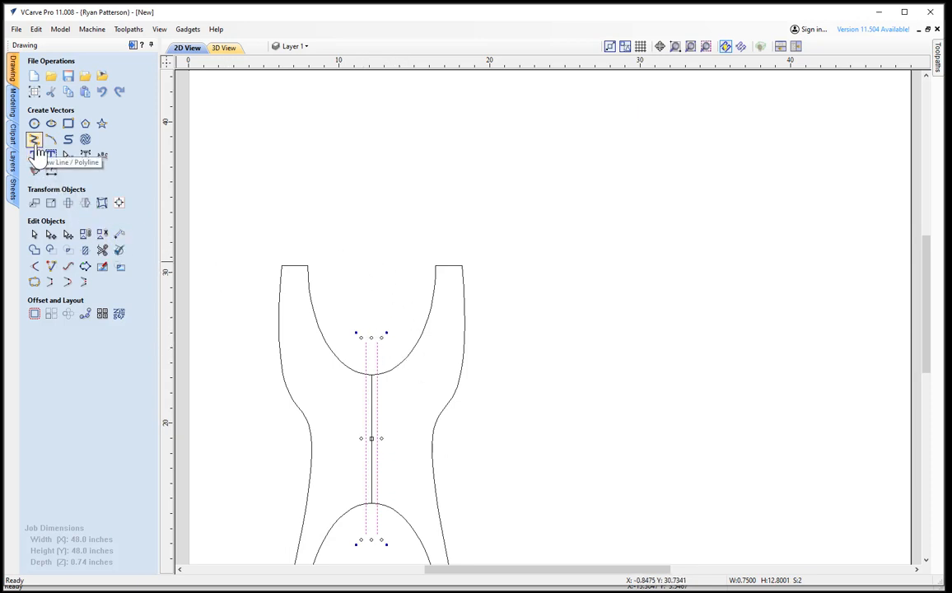
- Draw a horizontal line 8.75 inches long to the right from the midpoint of the centre line
{"action": "left_click", "coordinate": [34, 140]}
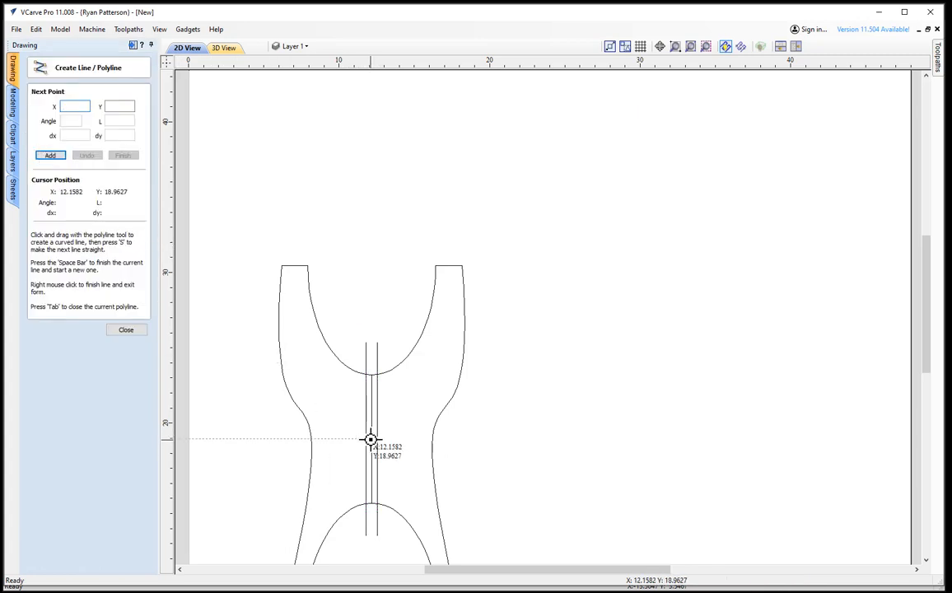
{"action": "scroll", "coordinate": [373, 445], "scroll_direction": "up", "scroll_amount": 5}
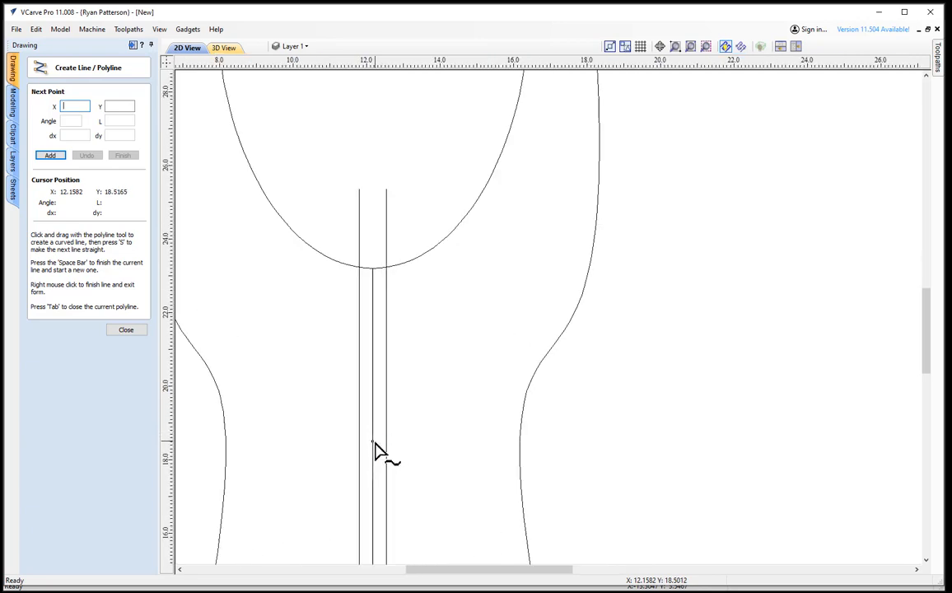
{"action": "scroll", "coordinate": [374, 463], "scroll_direction": "down", "scroll_amount": 3}
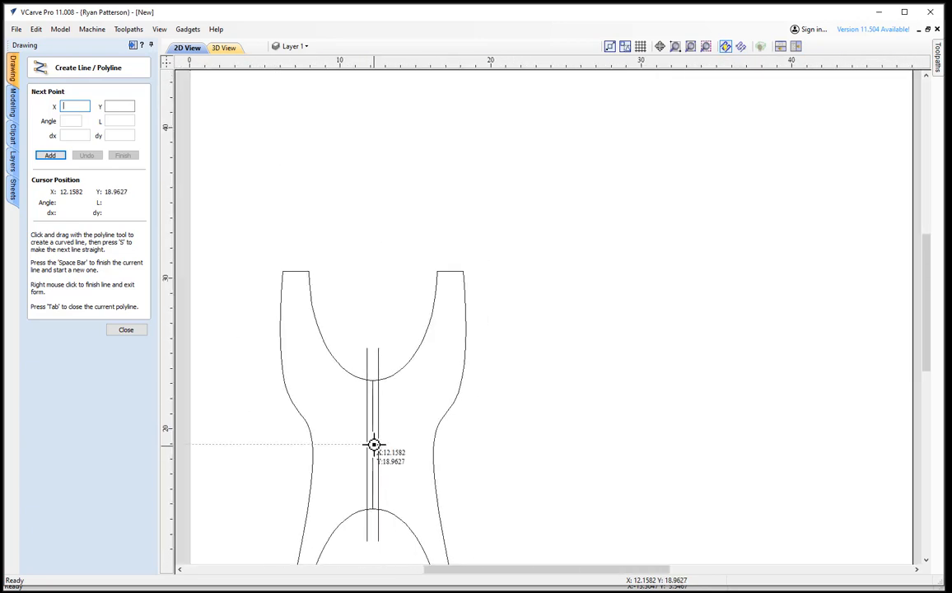
{"action": "left_click", "coordinate": [373, 444]}
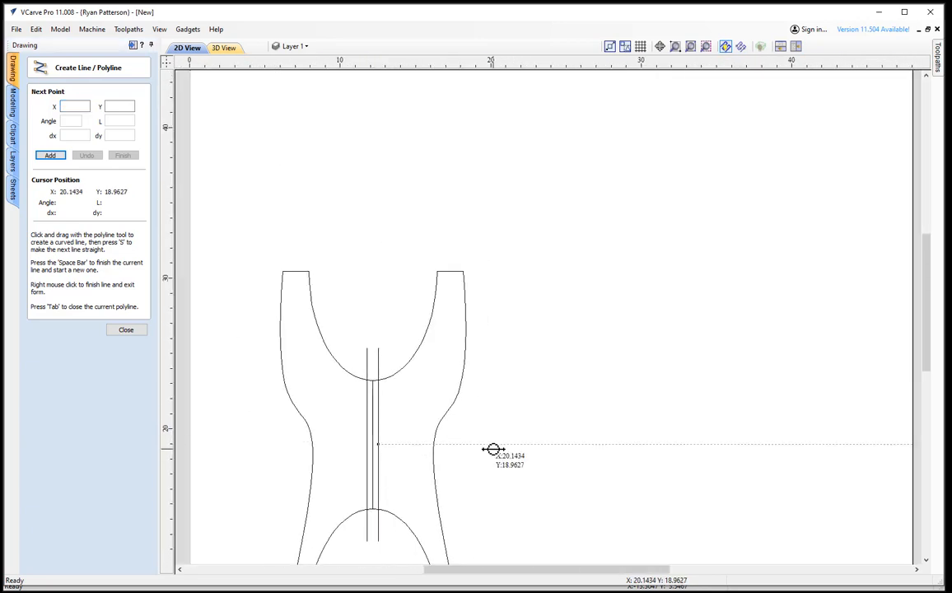
{"action": "left_click", "coordinate": [503, 443]}
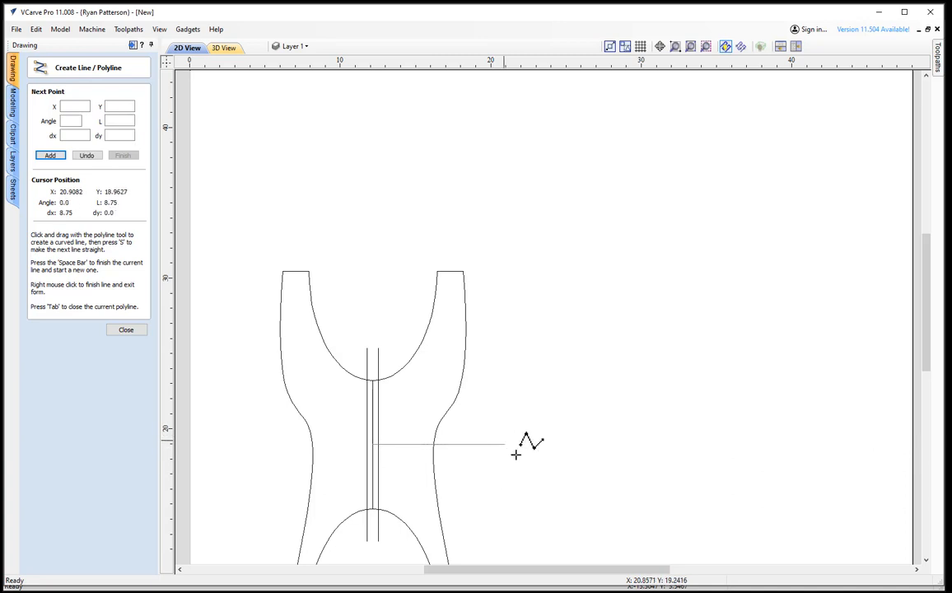
{"action": "right_click", "coordinate": [516, 445]}
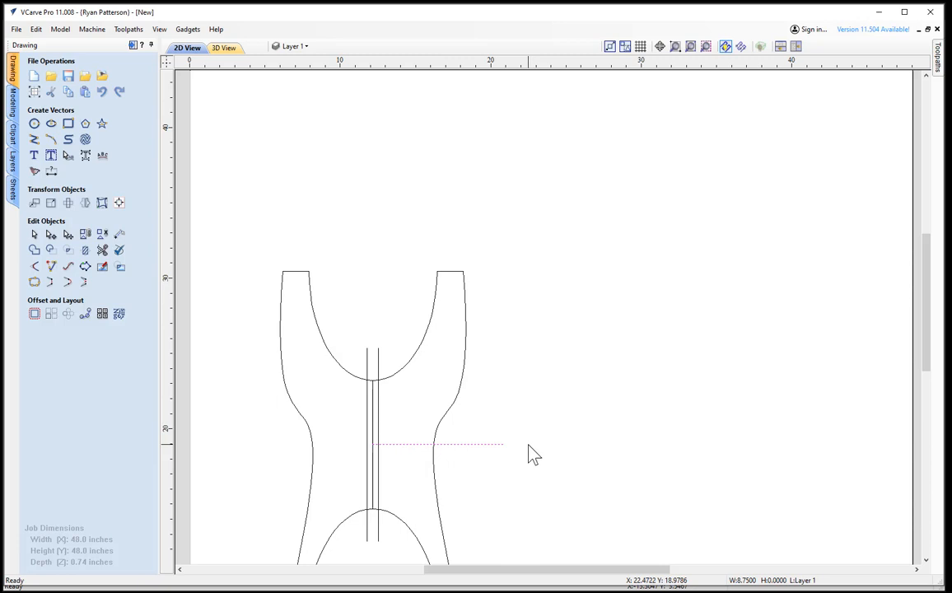
- Nudge the horizontal line left until it crosses both slot lines
{"action": "key", "text": "Left"}
{"action": "key", "text": "Left"}
{"action": "key", "text": "Left"}
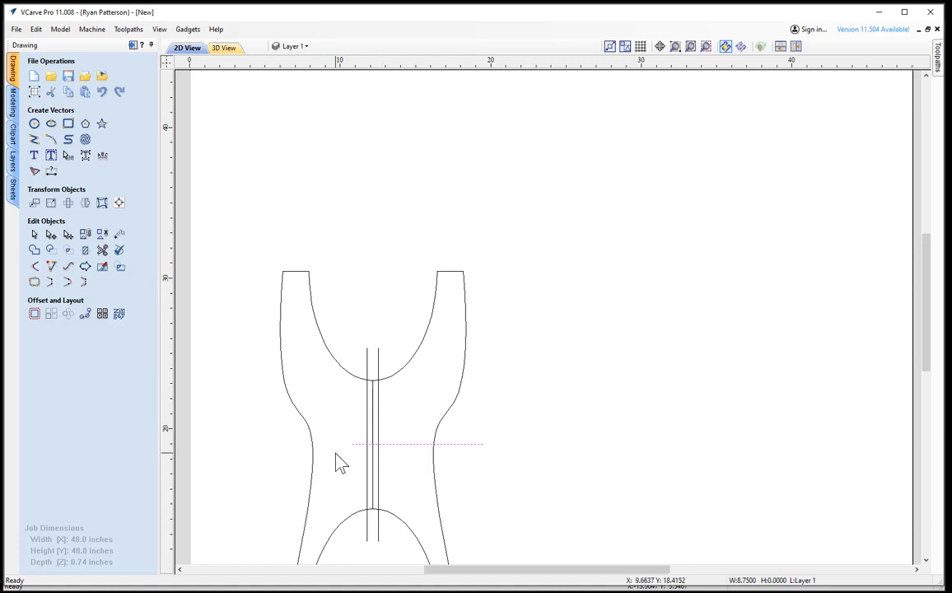
- Move the horizontal line slightly farther left across the leg's centre slot lines and deselect it
{"action": "key", "text": "Left"}
{"action": "scroll", "coordinate": [389, 454], "scroll_direction": "down", "scroll_amount": 3}
{"action": "left_click", "coordinate": [524, 492]}
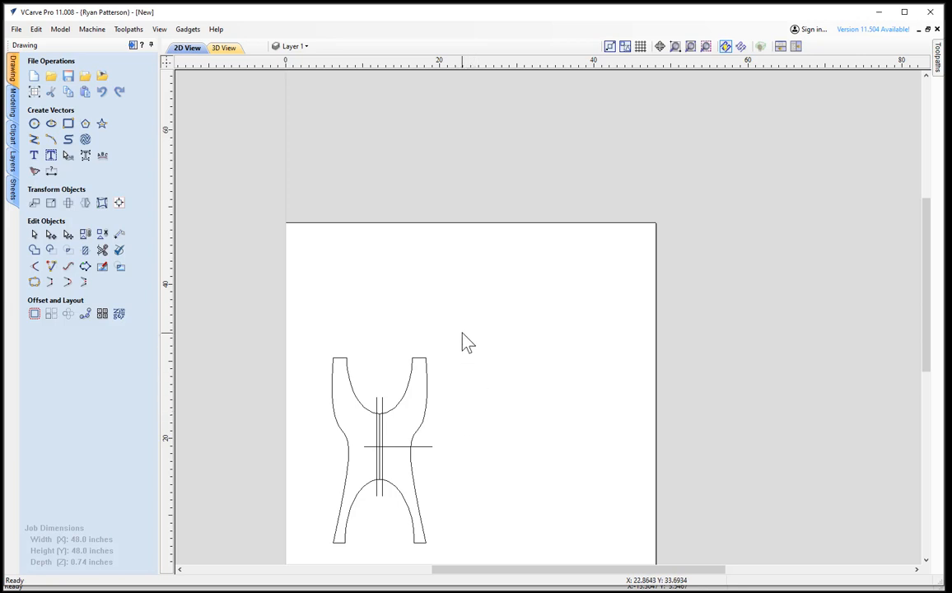
- Try enclosing and crossing window selections over all or part of the leg outline and its slot lines
{"action": "mouse_move", "coordinate": [463, 333]}
{"action": "left_mouse_down"}
{"action": "mouse_move", "coordinate": [392, 498]}
{"action": "mouse_move", "coordinate": [322, 554]}
{"action": "left_mouse_up"}
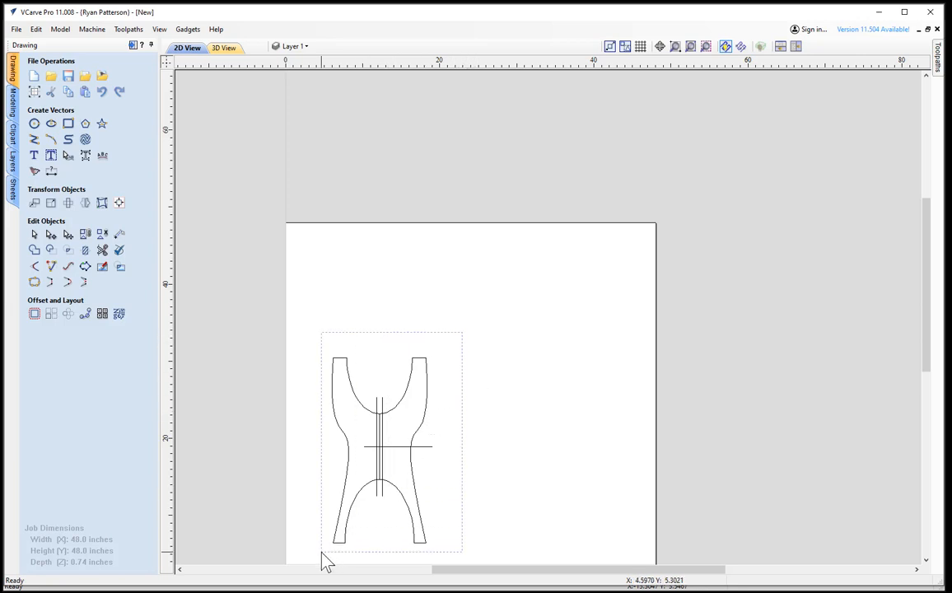
{"action": "left_click", "coordinate": [471, 412]}
{"action": "left_click_drag", "start_coordinate": [474, 335], "coordinate": [374, 471]}
{"action": "left_click", "coordinate": [465, 451]}
{"action": "left_click_drag", "start_coordinate": [298, 379], "coordinate": [469, 550]}
{"action": "left_click", "coordinate": [445, 494]}
{"action": "left_click_drag", "start_coordinate": [490, 324], "coordinate": [360, 459]}
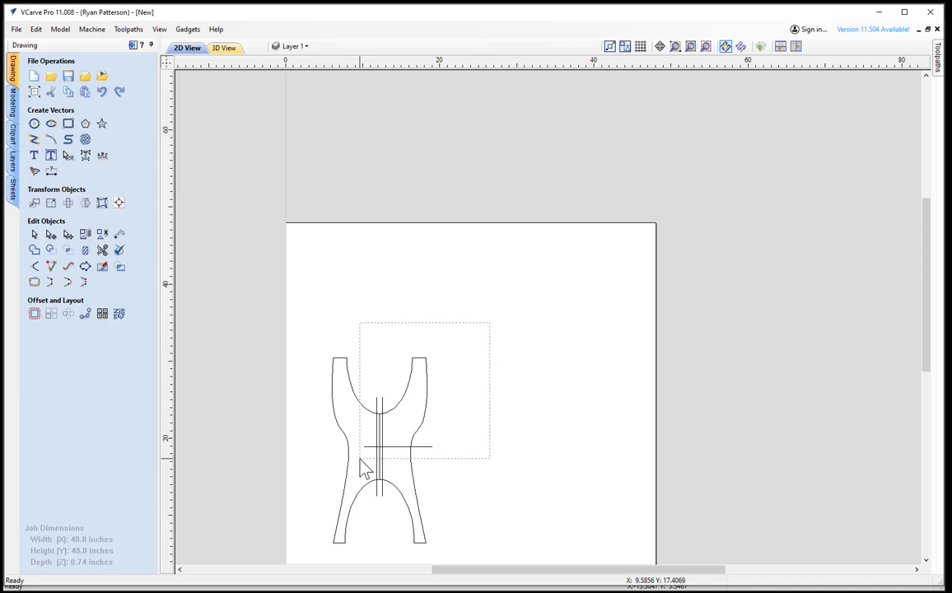
{"action": "left_click_drag", "start_coordinate": [360, 459], "coordinate": [361, 468]}
{"action": "left_click", "coordinate": [309, 422]}
{"action": "left_click_drag", "start_coordinate": [296, 334], "coordinate": [468, 517]}
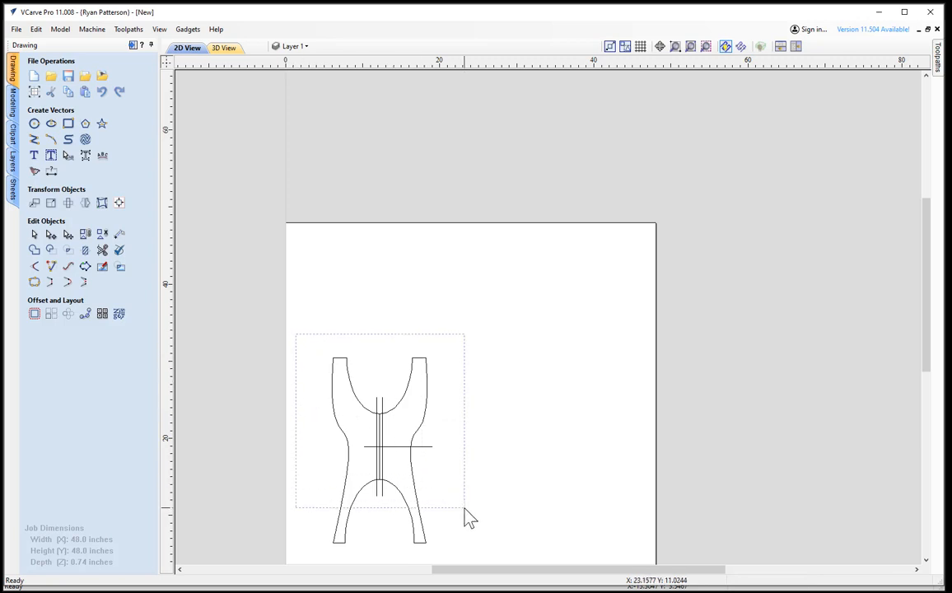
{"action": "left_click_drag", "start_coordinate": [468, 517], "coordinate": [460, 509]}
- Copy the complete leg outline with its slot and horizontal lines to the right of the original, at the same height
{"action": "left_click_drag", "start_coordinate": [470, 326], "coordinate": [344, 484]}
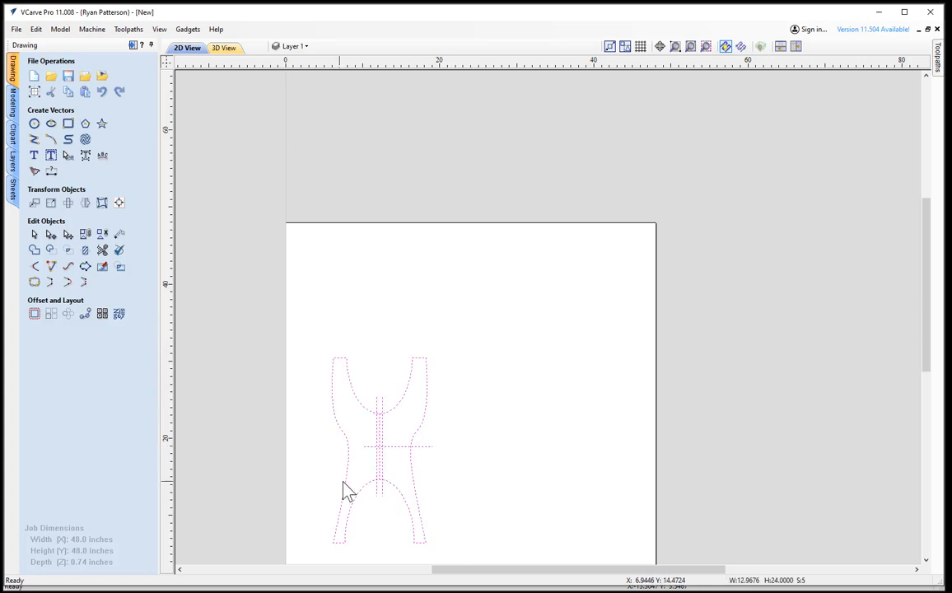
{"action": "left_click", "coordinate": [389, 484]}
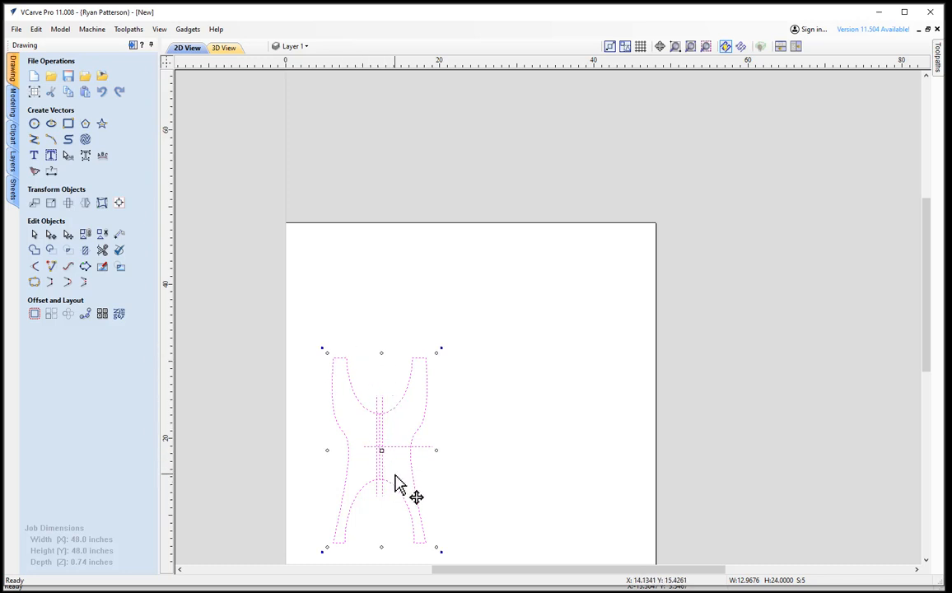
{"action": "left_click_drag", "start_coordinate": [396, 483], "coordinate": [518, 488]}
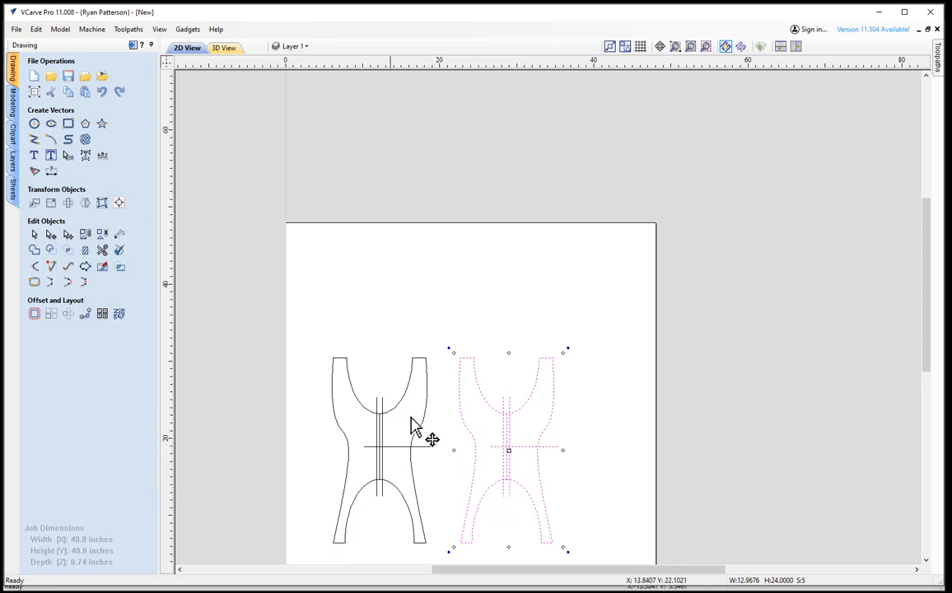
{"action": "left_click", "coordinate": [276, 391]}
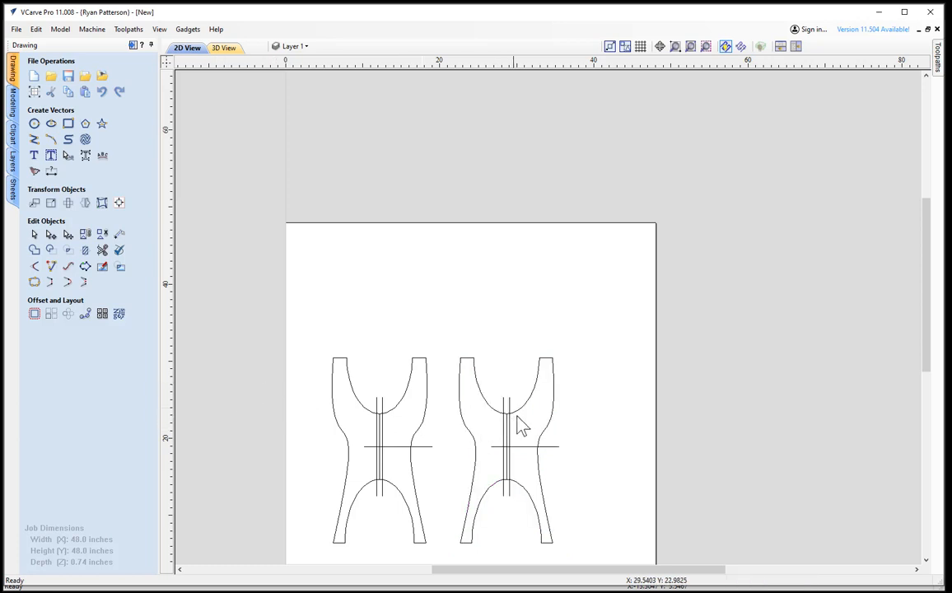
- Delete the vertical centre line between the slot lines in both leg outlines
{"action": "scroll", "coordinate": [494, 465], "scroll_direction": "up", "scroll_amount": 3}
{"action": "middle_click_drag", "start_coordinate": [476, 475], "coordinate": [510, 346]}
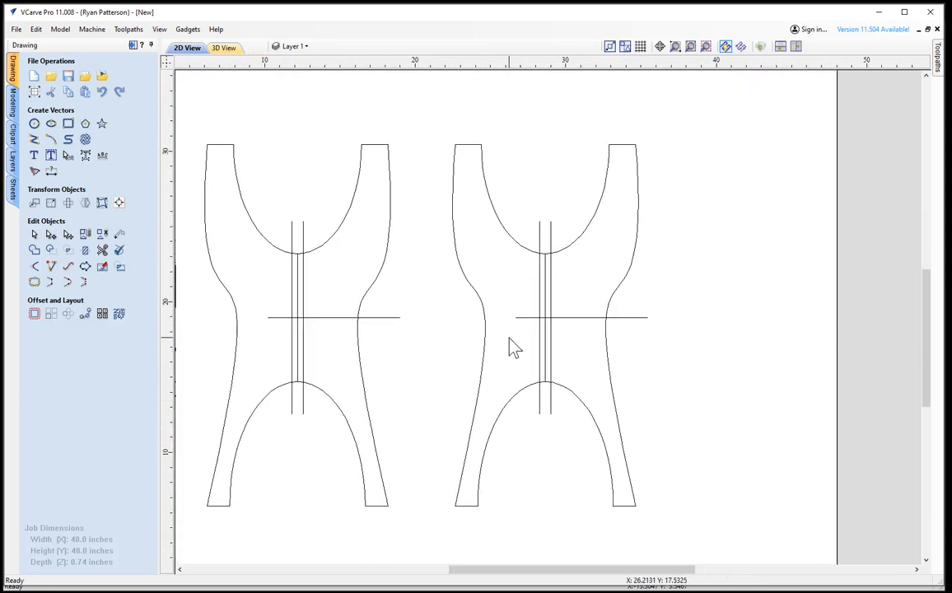
{"action": "left_click", "coordinate": [546, 349]}
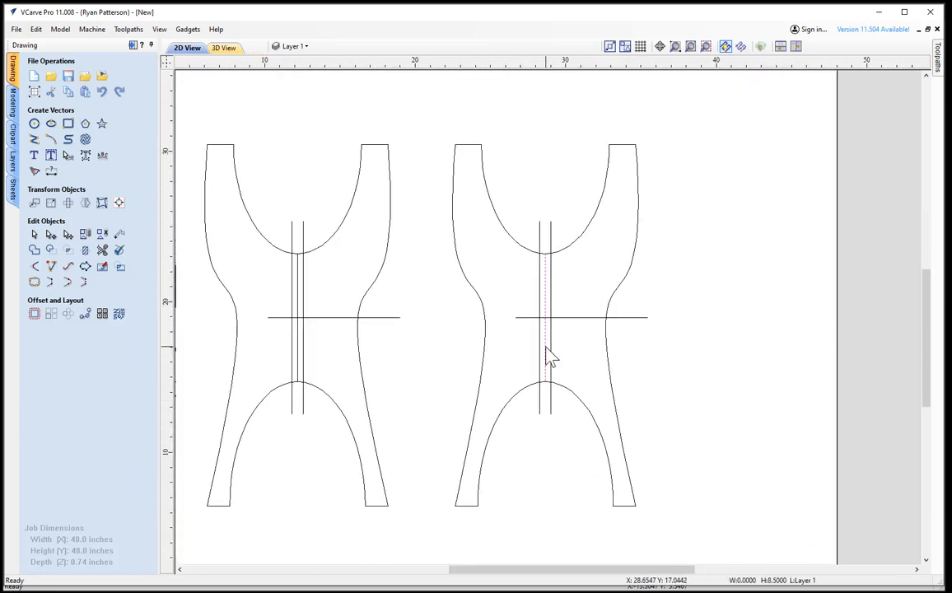
{"action": "key", "text": "Delete"}
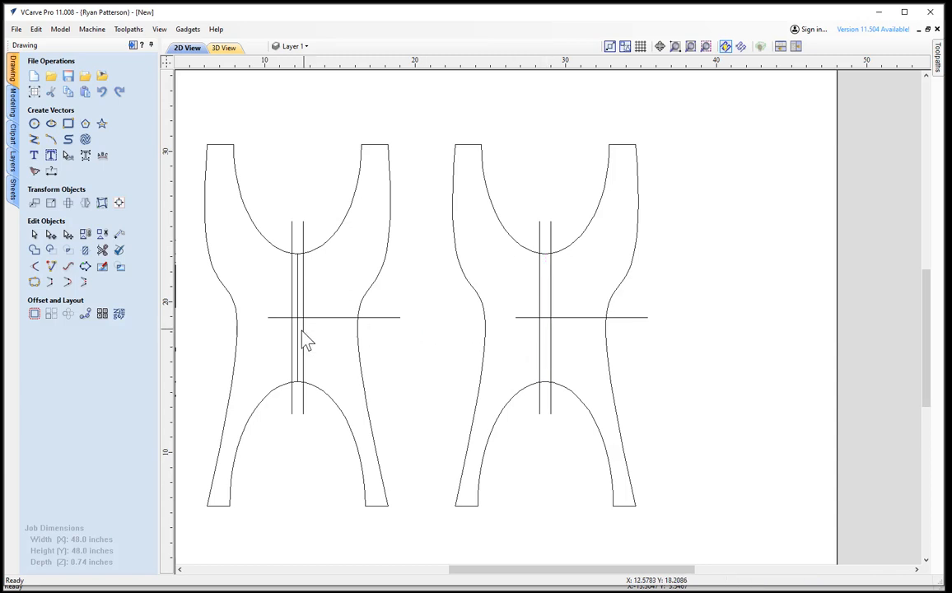
{"action": "key", "text": "Delete"}
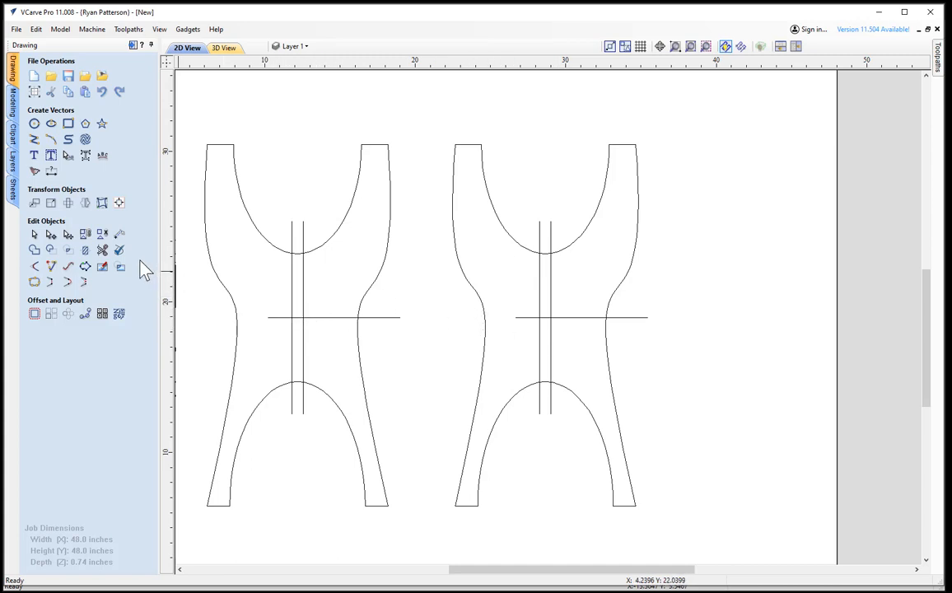
- Trim the left leg's lines to form an open slot from the upper arch down to the horizontal line
{"action": "left_click", "coordinate": [102, 250]}
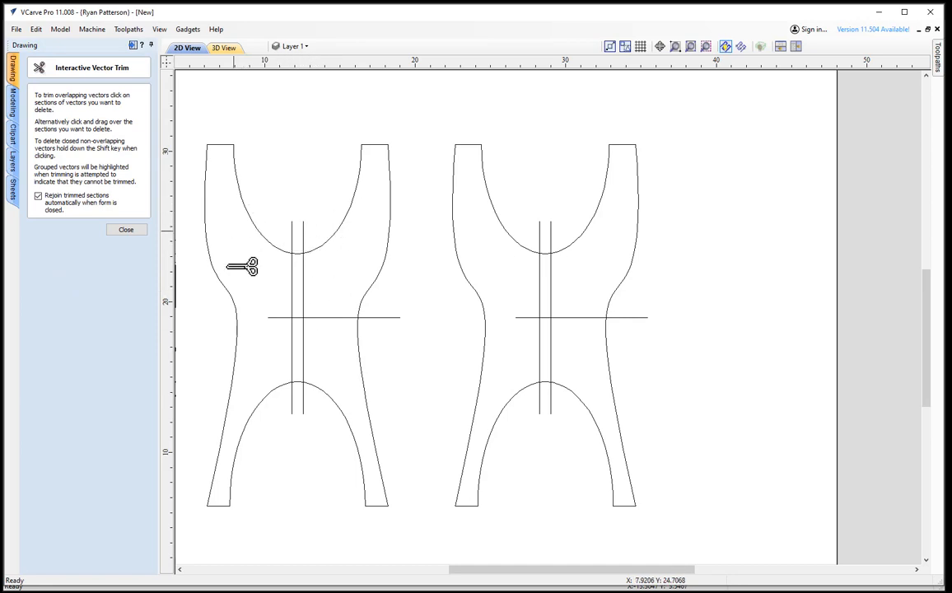
{"action": "scroll", "coordinate": [311, 255], "scroll_direction": "up", "scroll_amount": 3}
{"action": "left_click", "coordinate": [307, 237]}
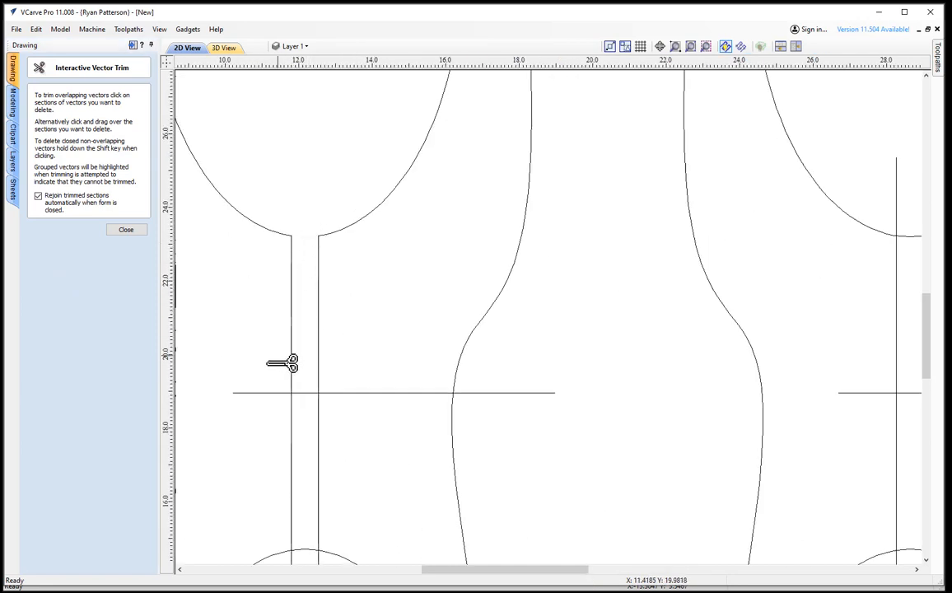
{"action": "mouse_move", "coordinate": [278, 363]}
{"action": "left_mouse_down"}
{"action": "mouse_move", "coordinate": [268, 439]}
{"action": "mouse_move", "coordinate": [350, 403]}
{"action": "left_mouse_up"}
{"action": "left_click", "coordinate": [346, 392]}
{"action": "scroll", "coordinate": [354, 399], "scroll_direction": "down", "scroll_amount": 3}
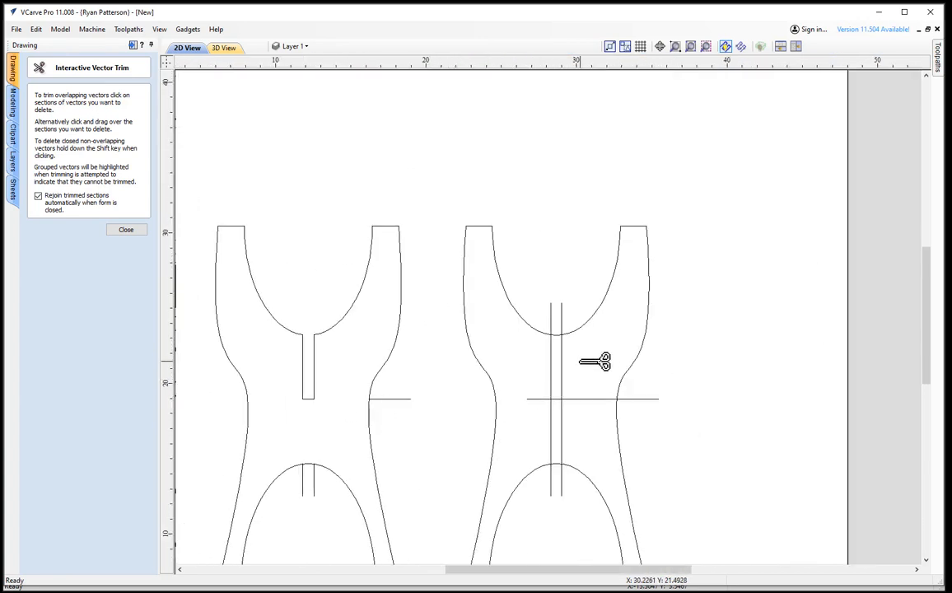
- Trim the right leg's lines to form an open slot from the lower arch up to the horizontal line
{"action": "mouse_move", "coordinate": [594, 361]}
{"action": "left_mouse_down"}
{"action": "mouse_move", "coordinate": [542, 373]}
{"action": "mouse_move", "coordinate": [527, 395]}
{"action": "left_mouse_up"}
{"action": "left_click", "coordinate": [599, 400]}
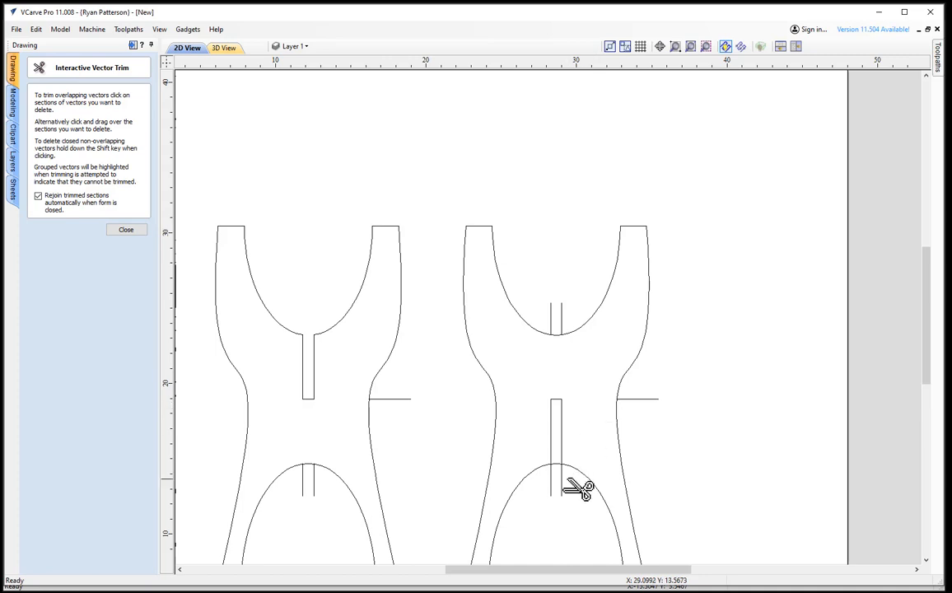
{"action": "scroll", "coordinate": [568, 486], "scroll_direction": "up", "scroll_amount": 5}
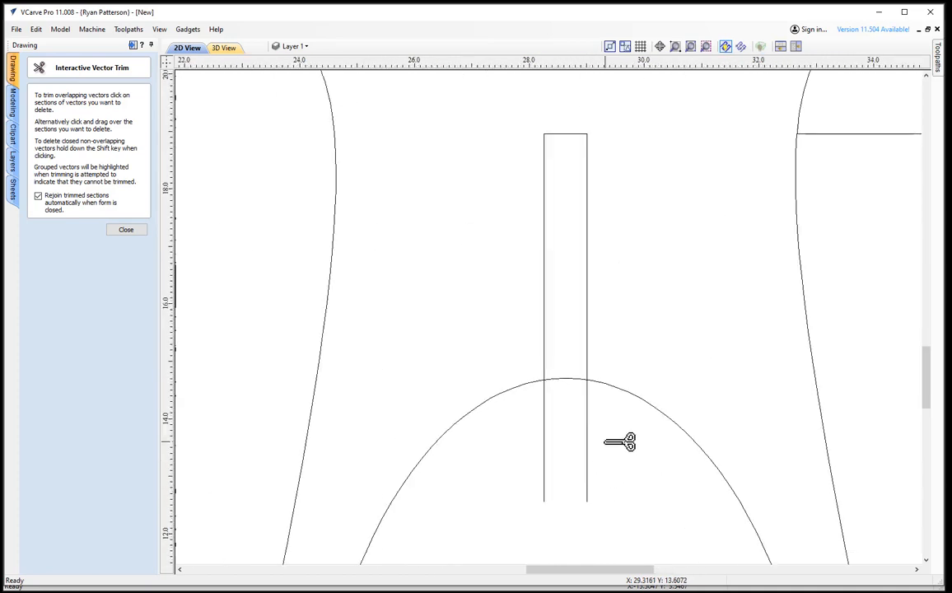
{"action": "left_click_drag", "start_coordinate": [616, 445], "coordinate": [554, 445]}
{"action": "left_click", "coordinate": [574, 379]}
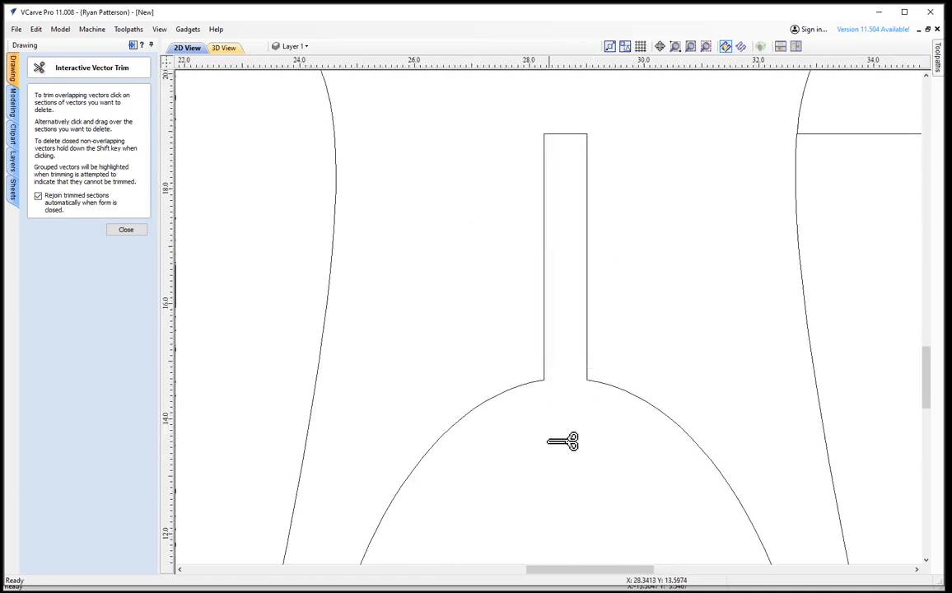
{"action": "scroll", "coordinate": [563, 440], "scroll_direction": "down", "scroll_amount": 5}
{"action": "scroll", "coordinate": [445, 370], "scroll_direction": "down", "scroll_amount": 2}
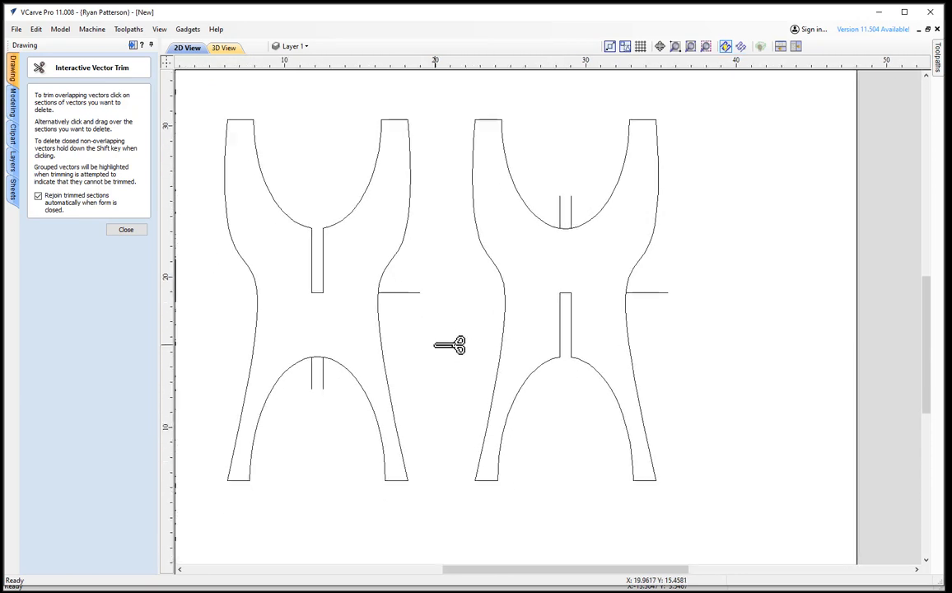
{"action": "left_click", "coordinate": [136, 231]}
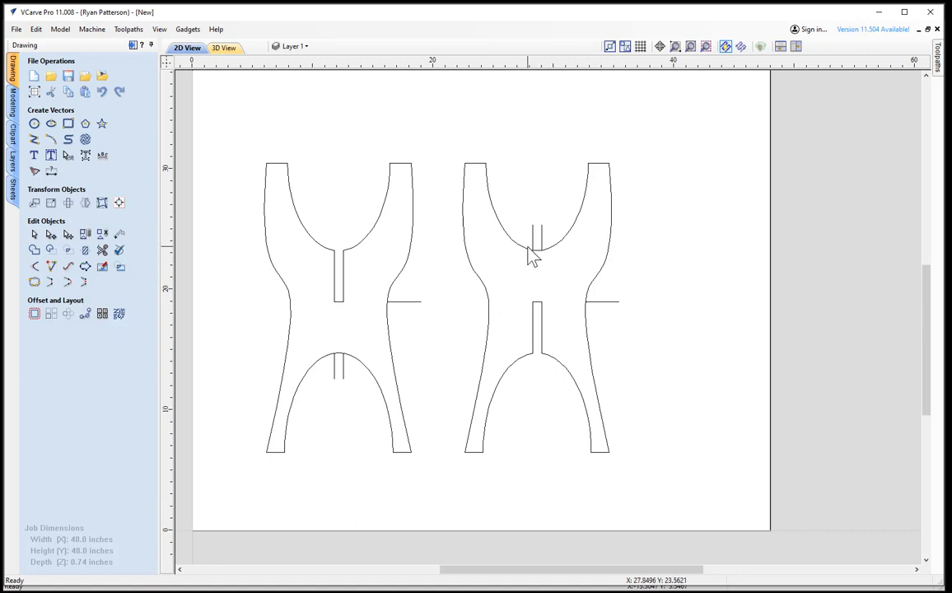
- Delete the leftover horizontal stubs and the leftover slot line pieces from both leg outlines
{"action": "left_click_drag", "start_coordinate": [370, 282], "coordinate": [439, 341]}
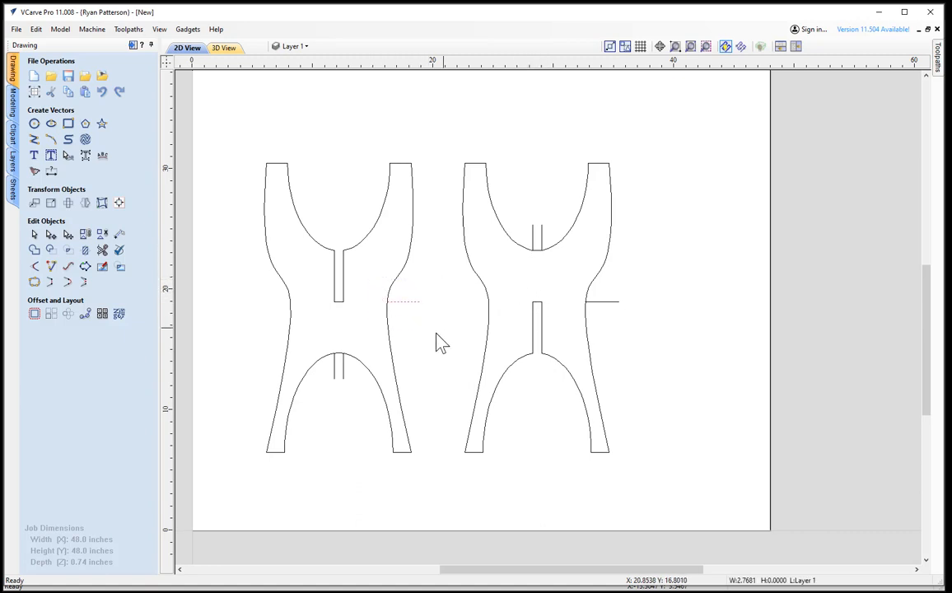
{"action": "left_click_drag", "start_coordinate": [365, 403], "coordinate": [367, 406], "text": "shift"}
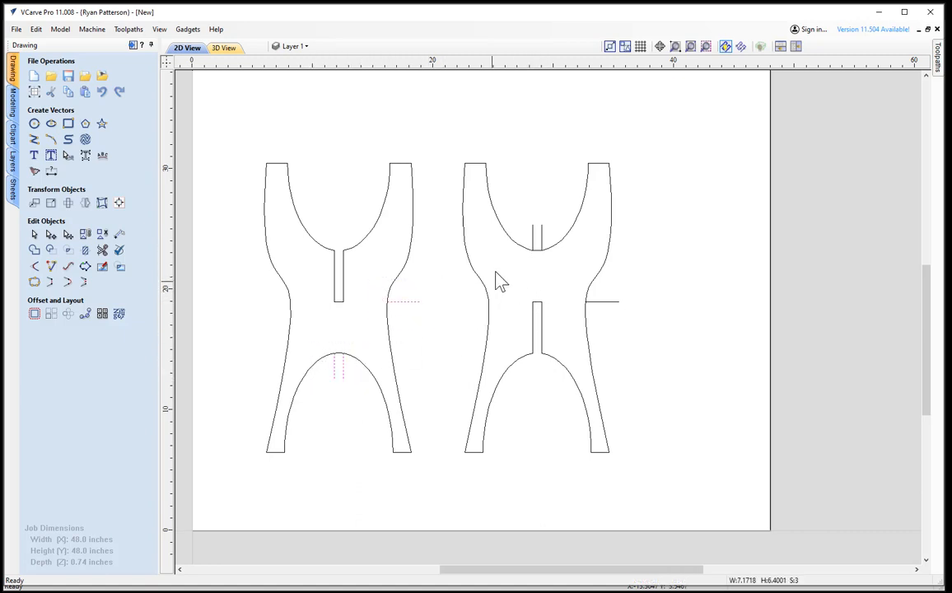
{"action": "left_click_drag", "start_coordinate": [556, 274], "coordinate": [560, 280], "text": "shift"}
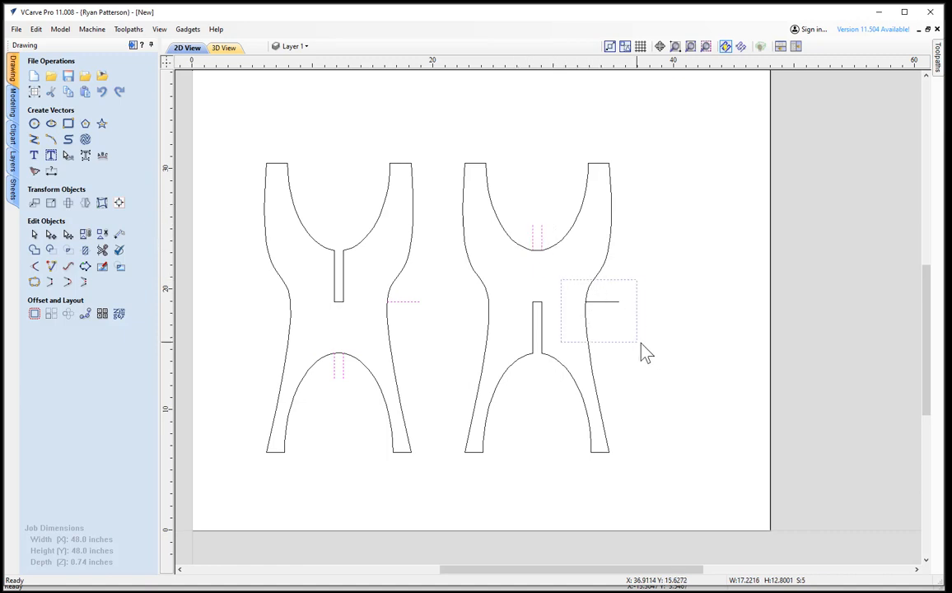
{"action": "left_click_drag", "start_coordinate": [642, 344], "coordinate": [647, 348], "text": "shift"}
{"action": "key", "text": "Delete"}
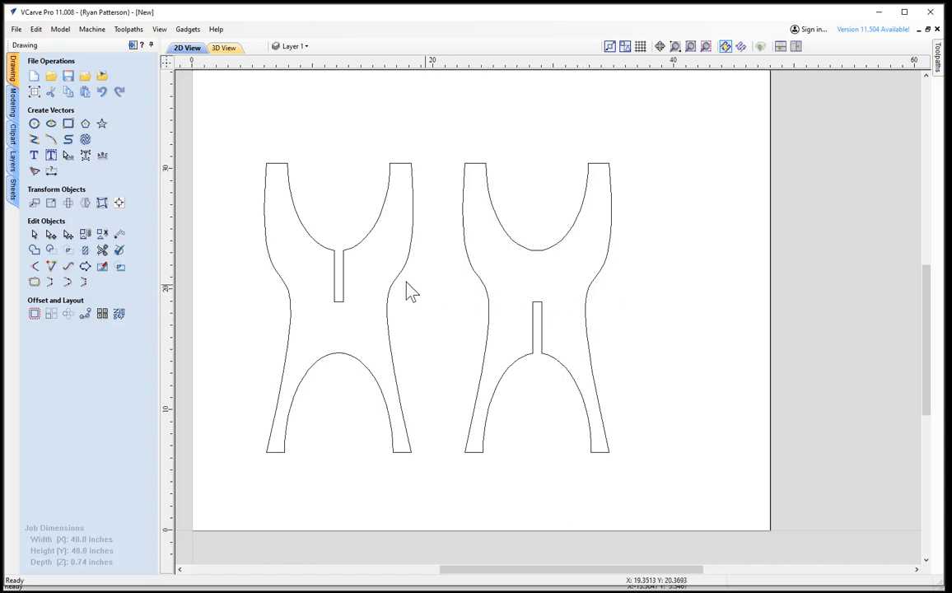
{"action": "scroll", "coordinate": [366, 304], "scroll_direction": "up", "scroll_amount": 5}
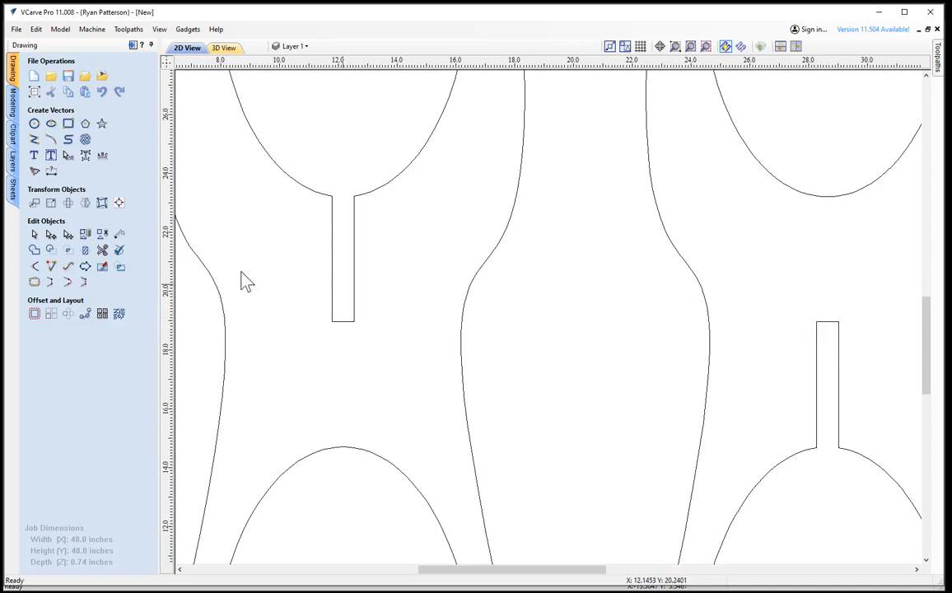
{"action": "left_click", "coordinate": [35, 267]}
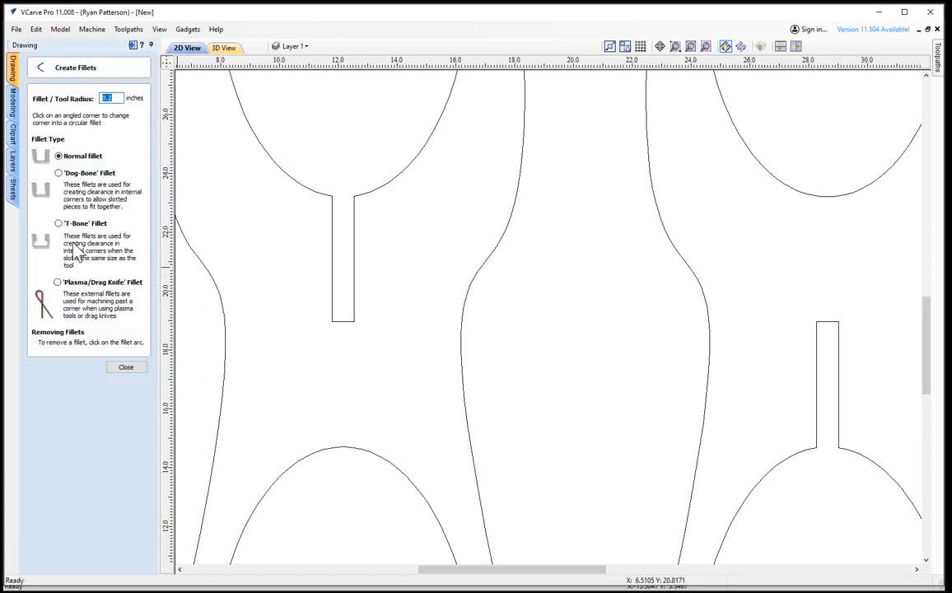
{"action": "left_click", "coordinate": [126, 368]}
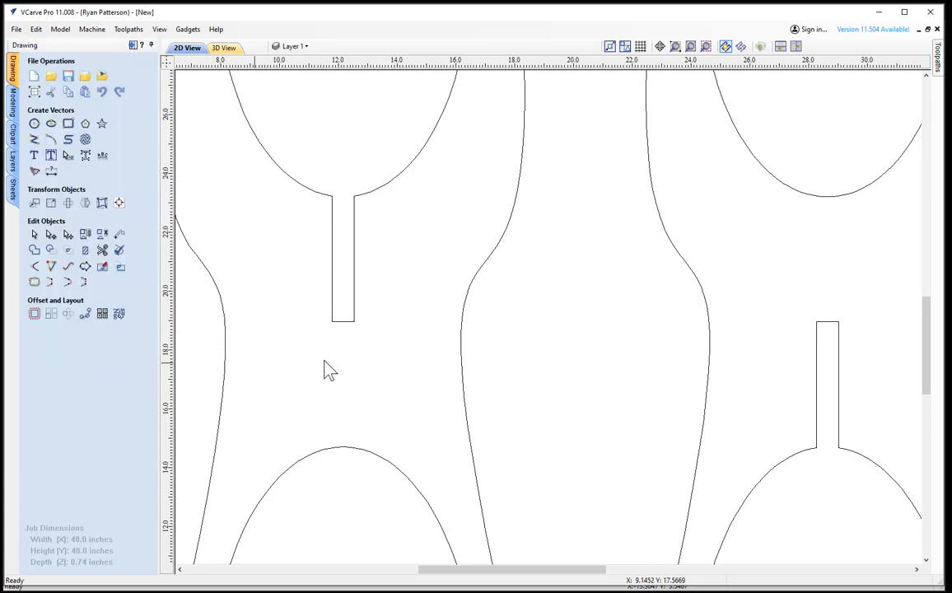
- Convert the flat closed end of the left leg's slot to an arc and bulge it downward into a semicircle
{"action": "left_click", "coordinate": [346, 323]}
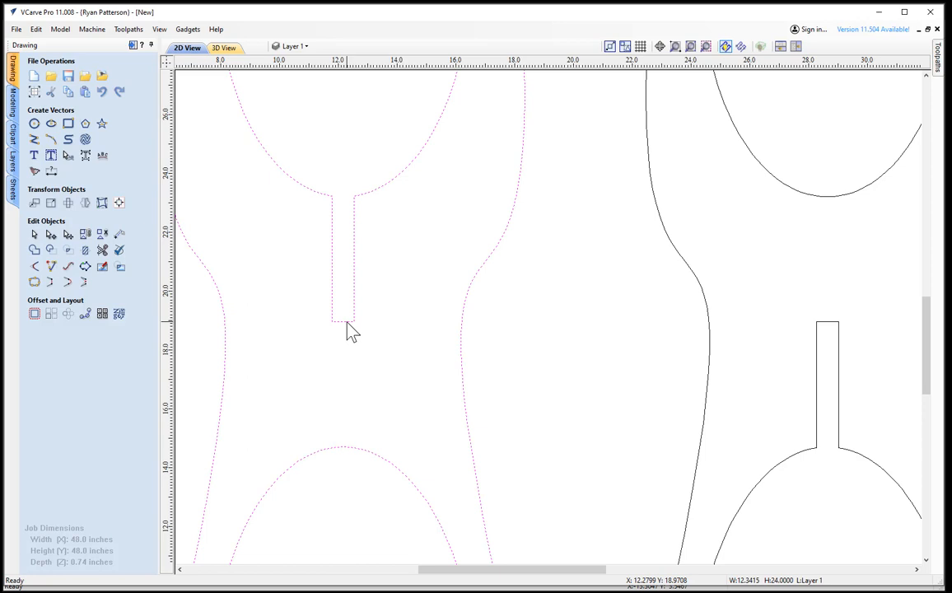
{"action": "double_click", "coordinate": [346, 323]}
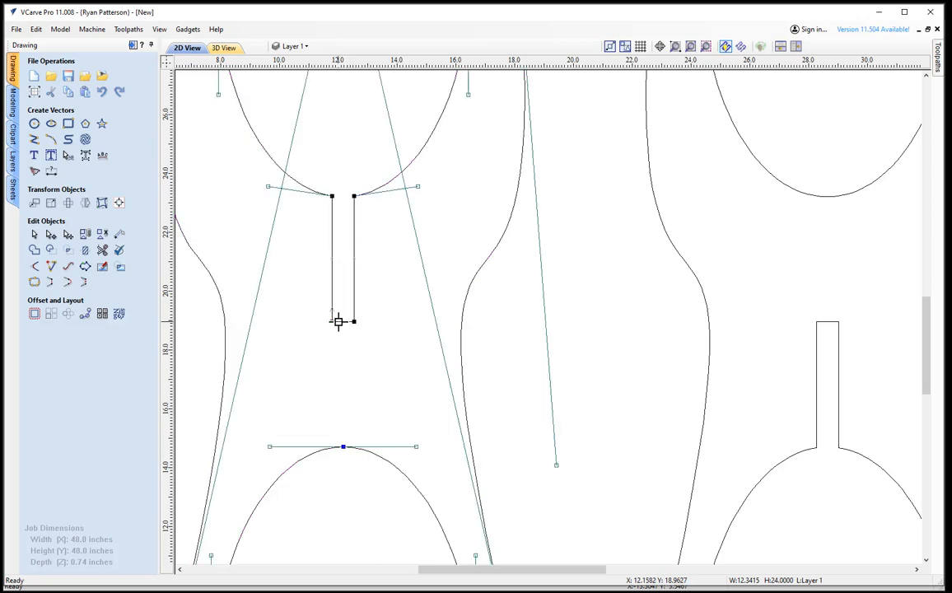
{"action": "right_click", "coordinate": [334, 321]}
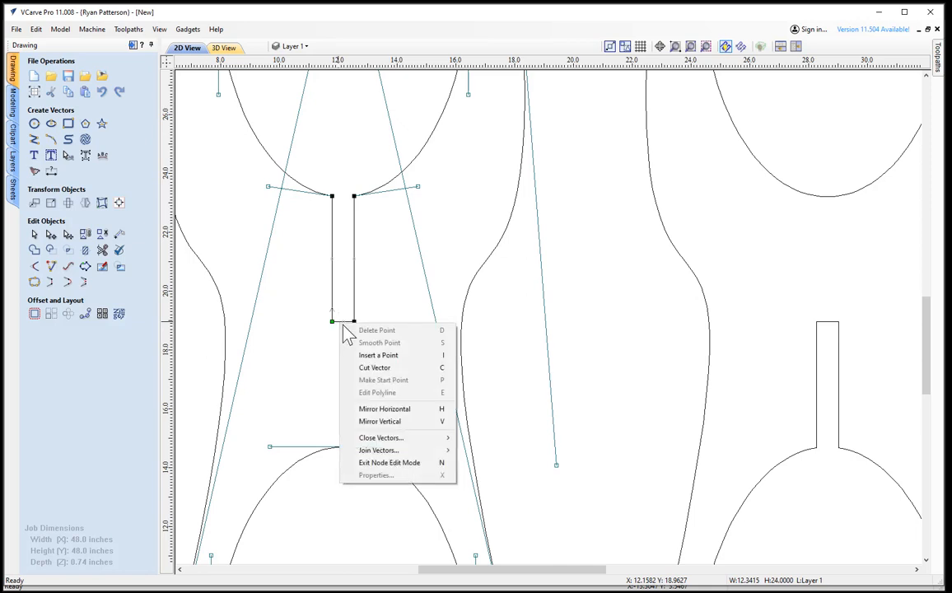
{"action": "left_click", "coordinate": [308, 378]}
{"action": "scroll", "coordinate": [350, 338], "scroll_direction": "up", "scroll_amount": 4}
{"action": "scroll", "coordinate": [344, 335], "scroll_direction": "up", "scroll_amount": 1}
{"action": "left_click", "coordinate": [319, 337]}
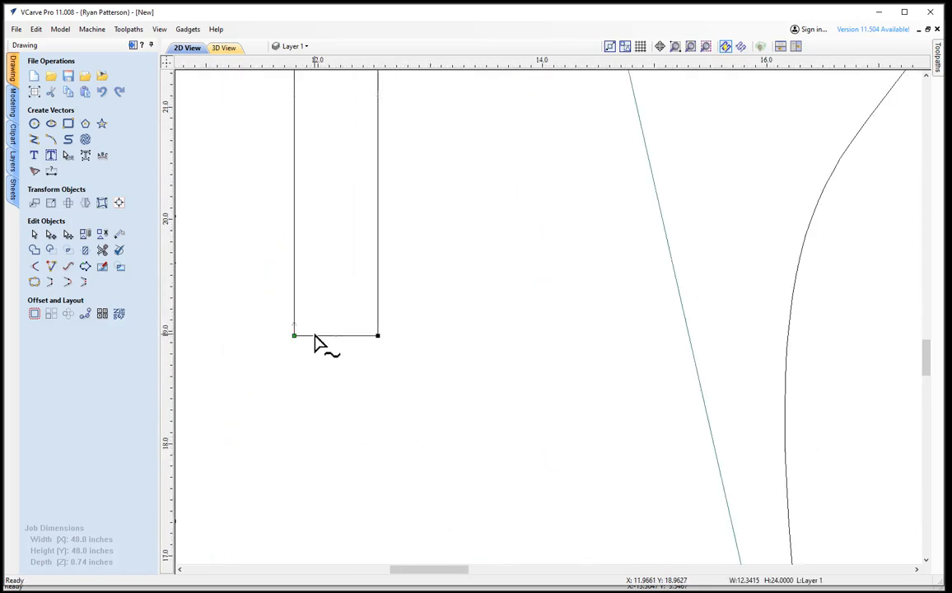
{"action": "right_click", "coordinate": [318, 339]}
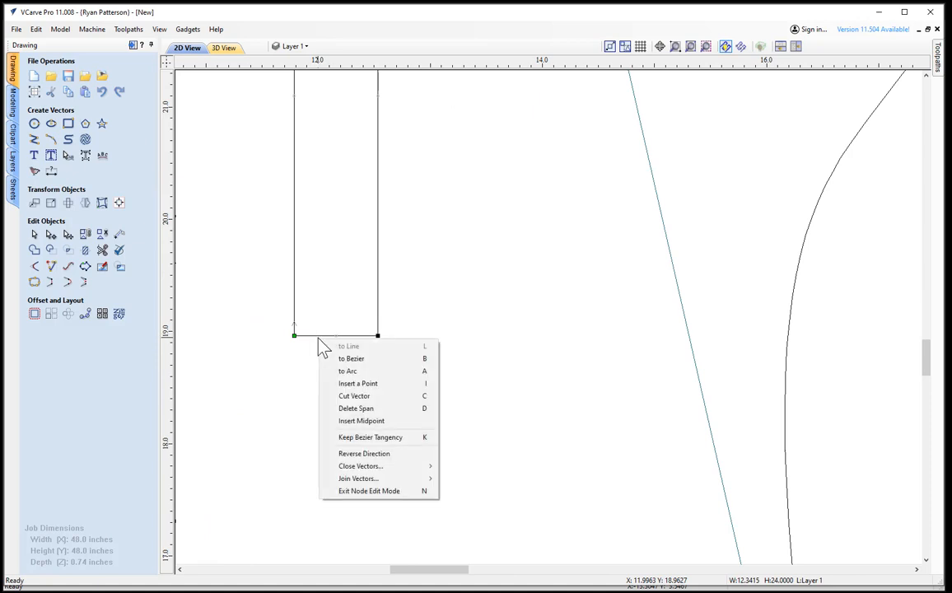
{"action": "left_click", "coordinate": [382, 370]}
{"action": "left_click_drag", "start_coordinate": [336, 292], "coordinate": [334, 376]}
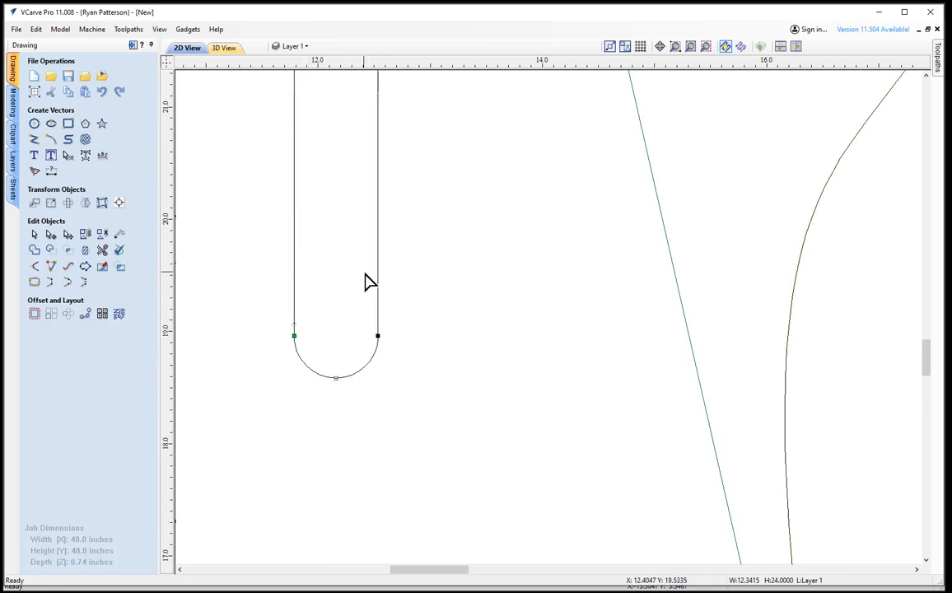
- Convert the flat closed end of the right leg's slot to an arc and bulge it upward into a semicircle
{"action": "scroll", "coordinate": [361, 285], "scroll_direction": "down", "scroll_amount": 5}
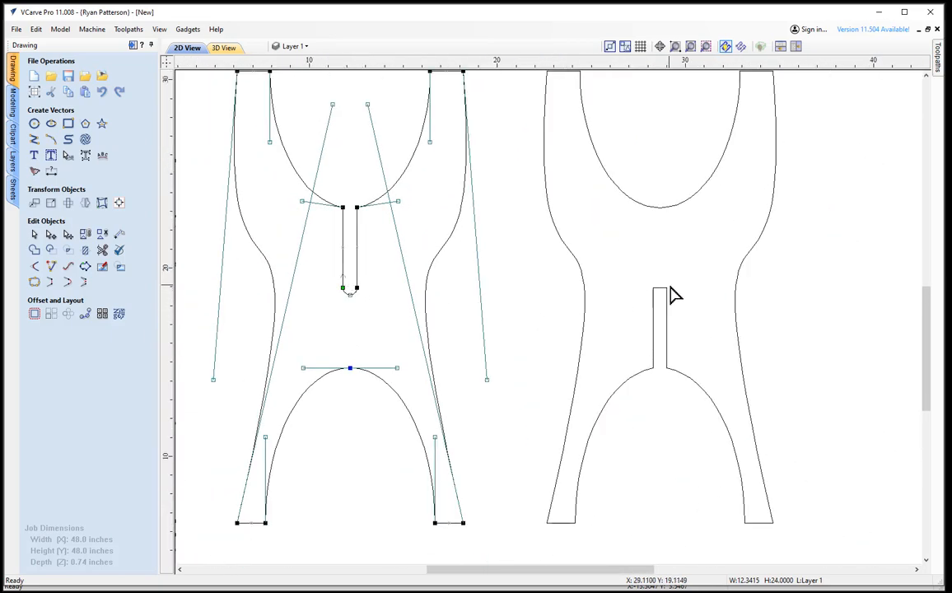
{"action": "left_click", "coordinate": [668, 297]}
{"action": "scroll", "coordinate": [659, 288], "scroll_direction": "up", "scroll_amount": 3}
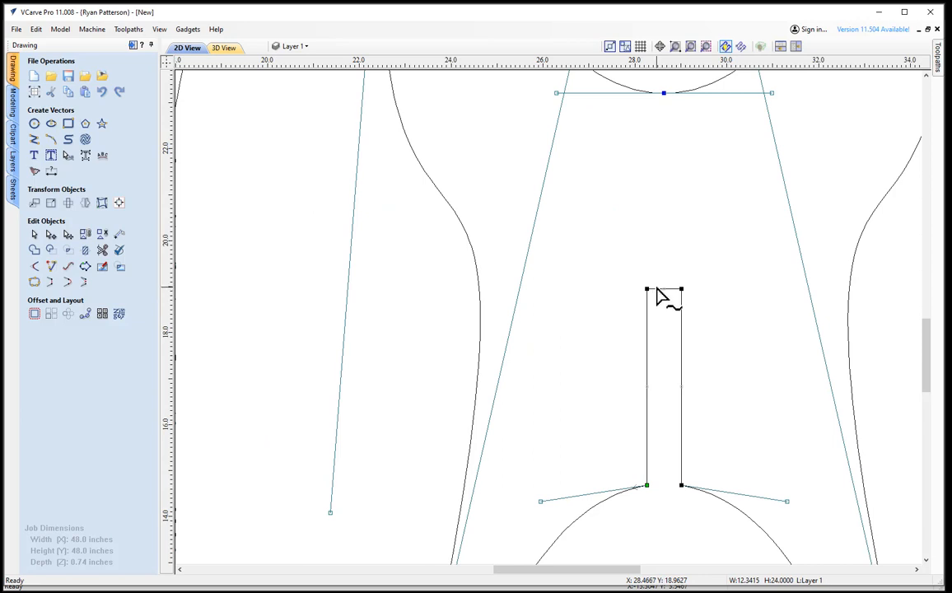
{"action": "left_click", "coordinate": [664, 305]}
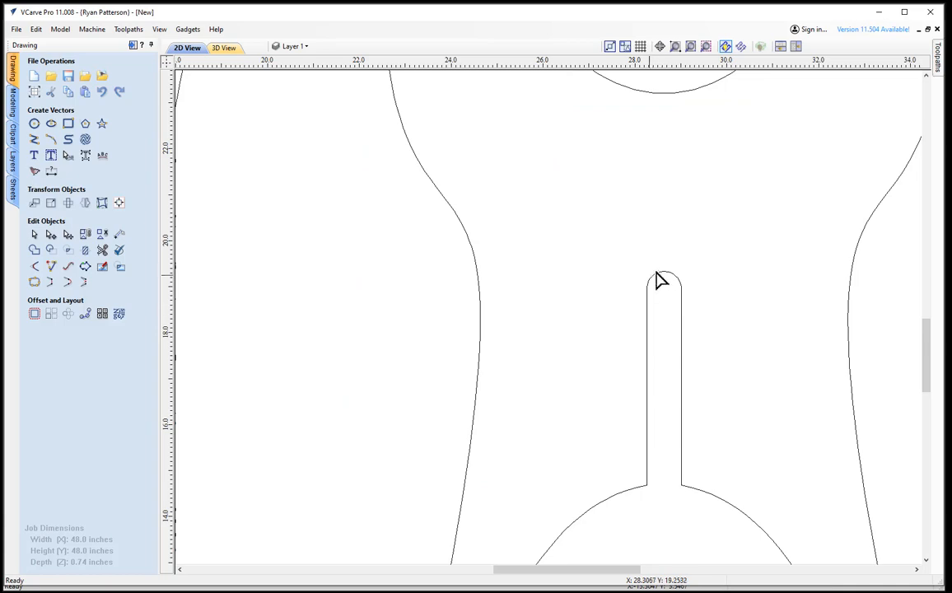
{"action": "scroll", "coordinate": [650, 325], "scroll_direction": "down", "scroll_amount": 4}
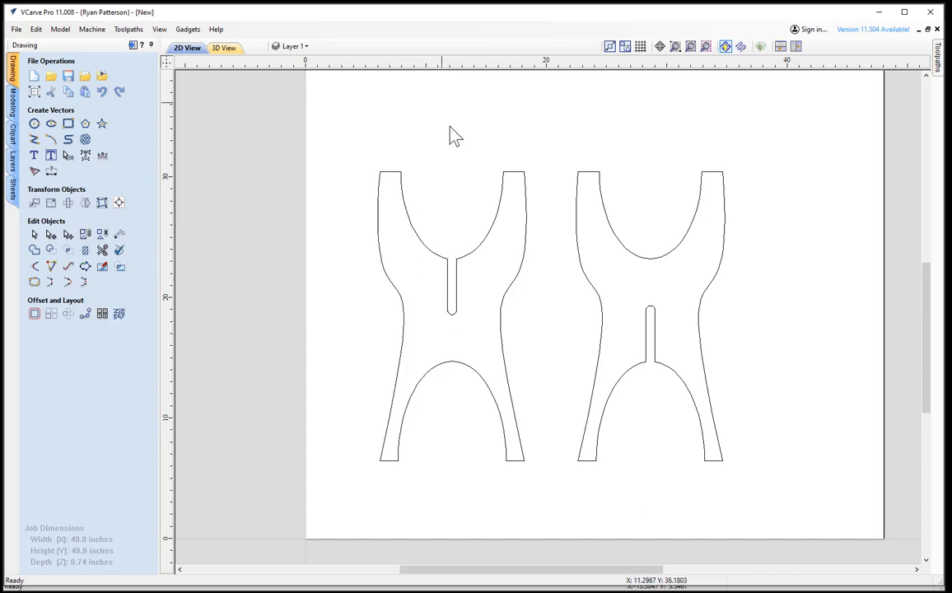
{"action": "left_click", "coordinate": [394, 175]}
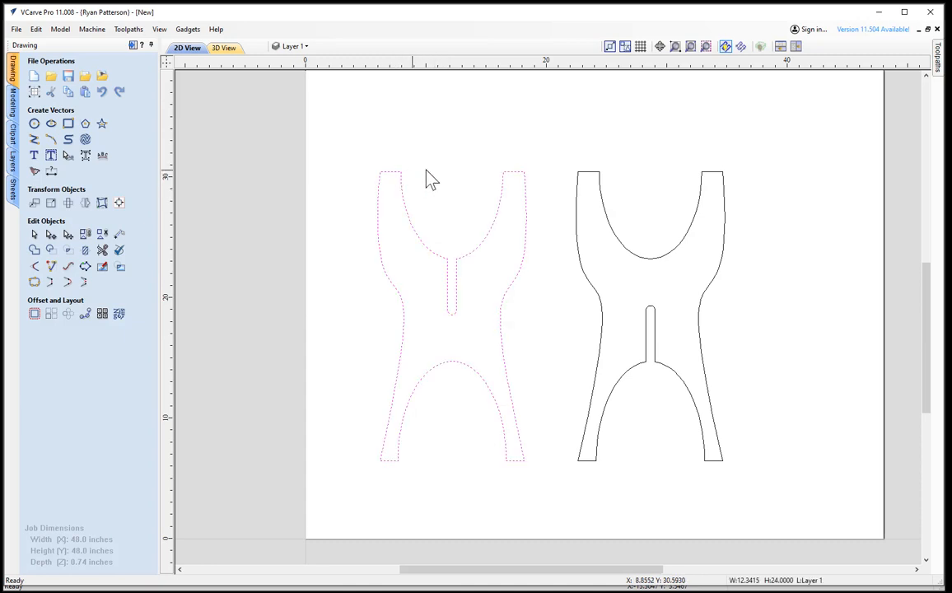
{"action": "left_click", "coordinate": [512, 174]}
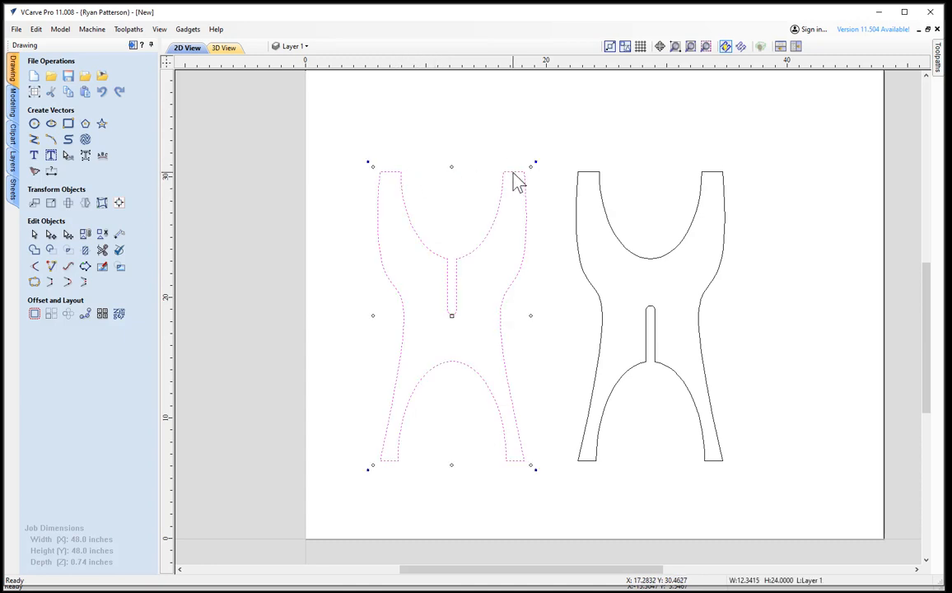
{"action": "left_click", "coordinate": [364, 156]}
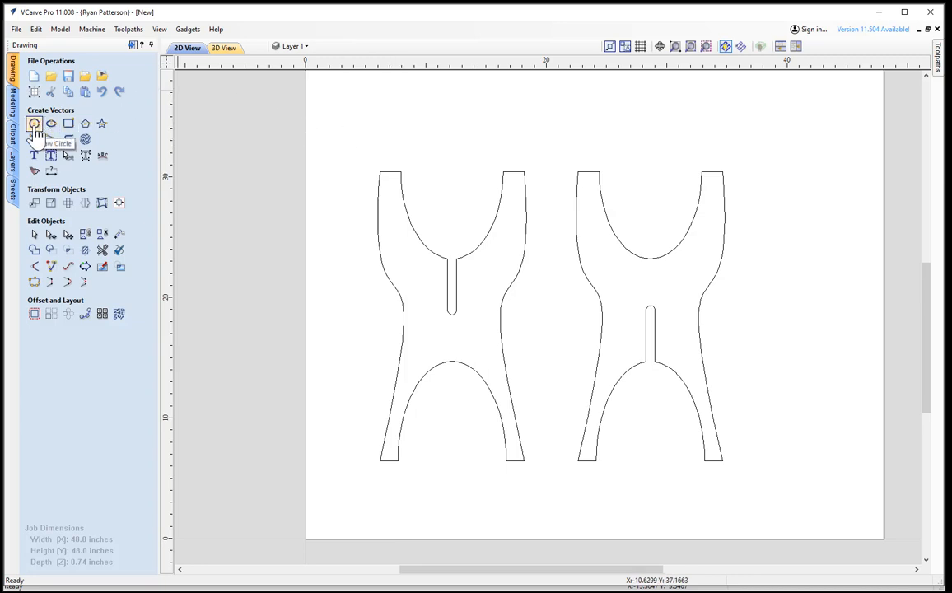
- Draw a circle about 13.68 inches in diameter, centered midway between the left leg's two upper ends
{"action": "left_click", "coordinate": [33, 124]}
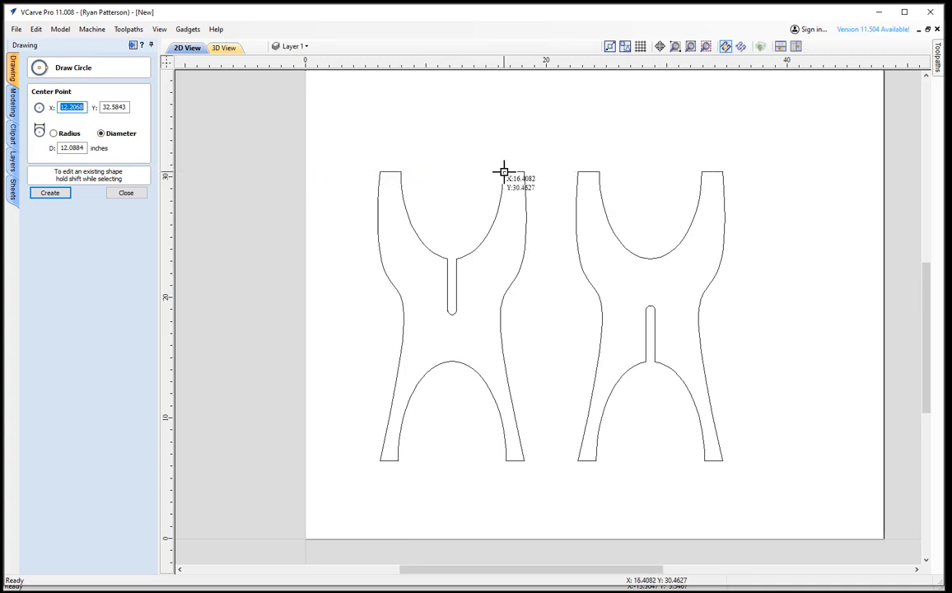
{"action": "left_click", "coordinate": [451, 172]}
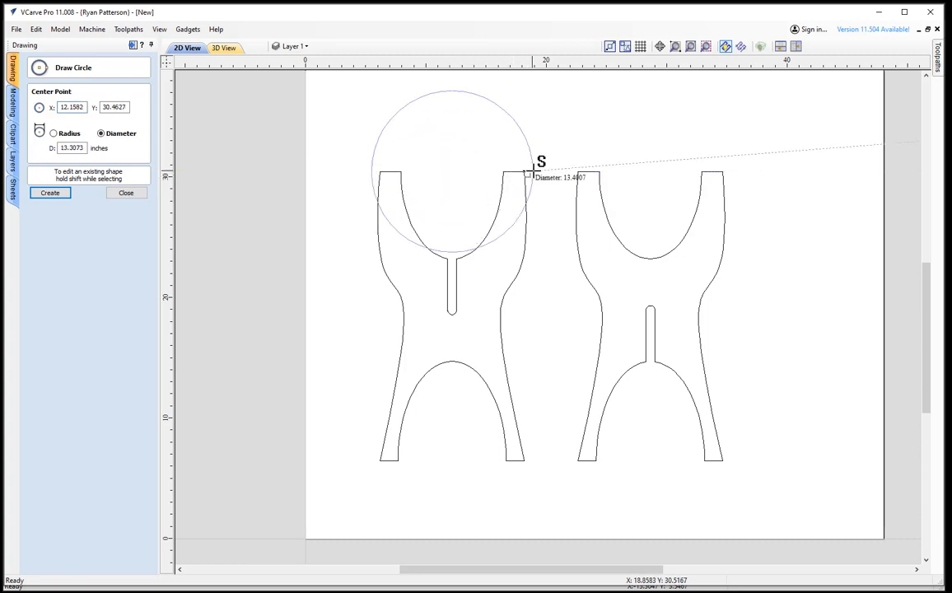
{"action": "left_click", "coordinate": [533, 170]}
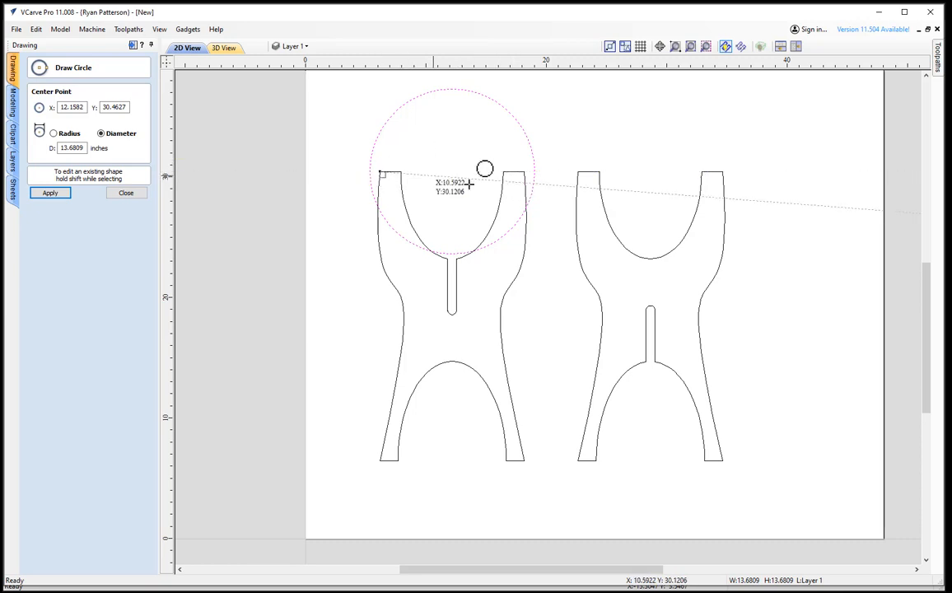
{"action": "left_click", "coordinate": [139, 196]}
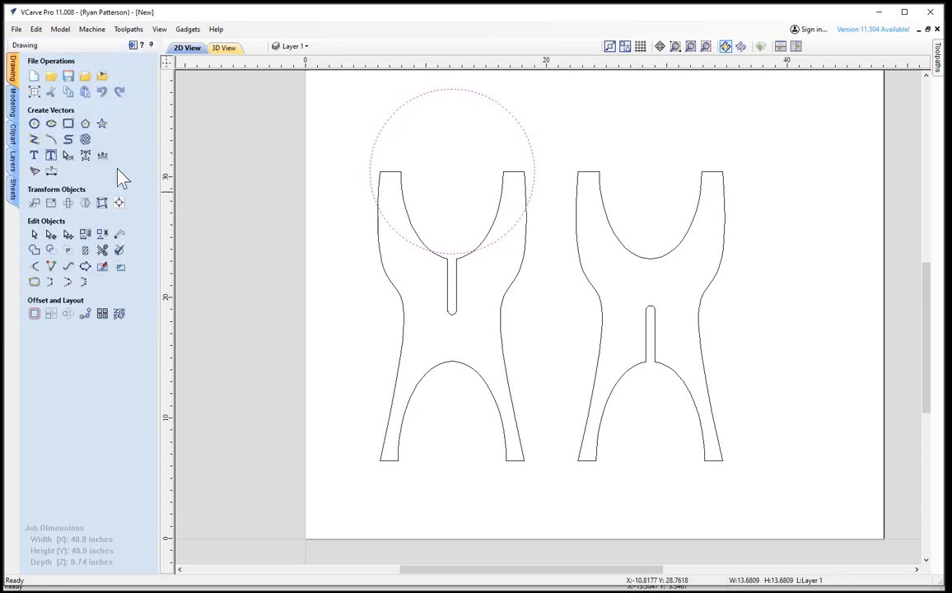
{"action": "left_click", "coordinate": [328, 223]}
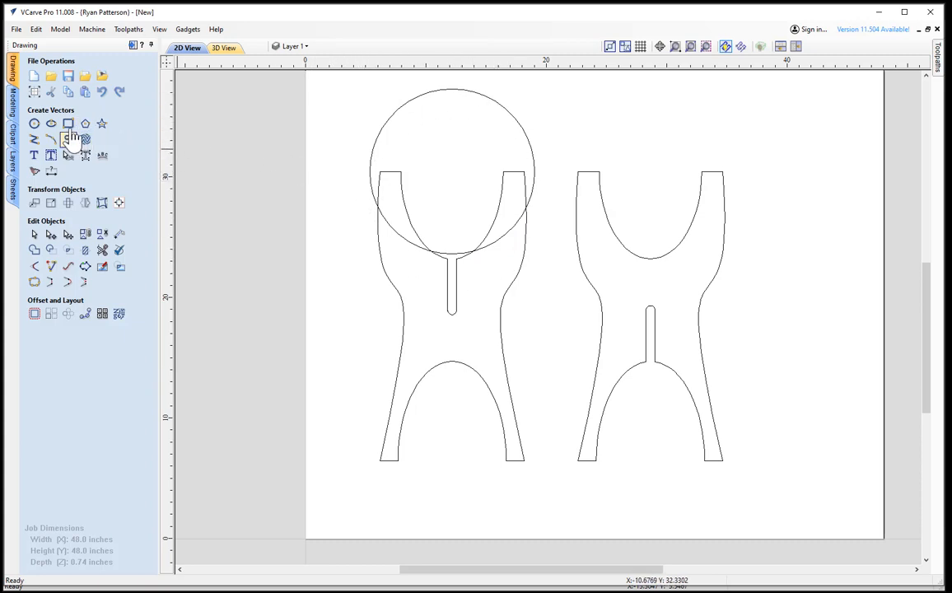
- Draw a square-cornered rectangle 1.75 inches wide and 0.75 inches high on top of the left leg's upper-left end
{"action": "left_click", "coordinate": [69, 129]}
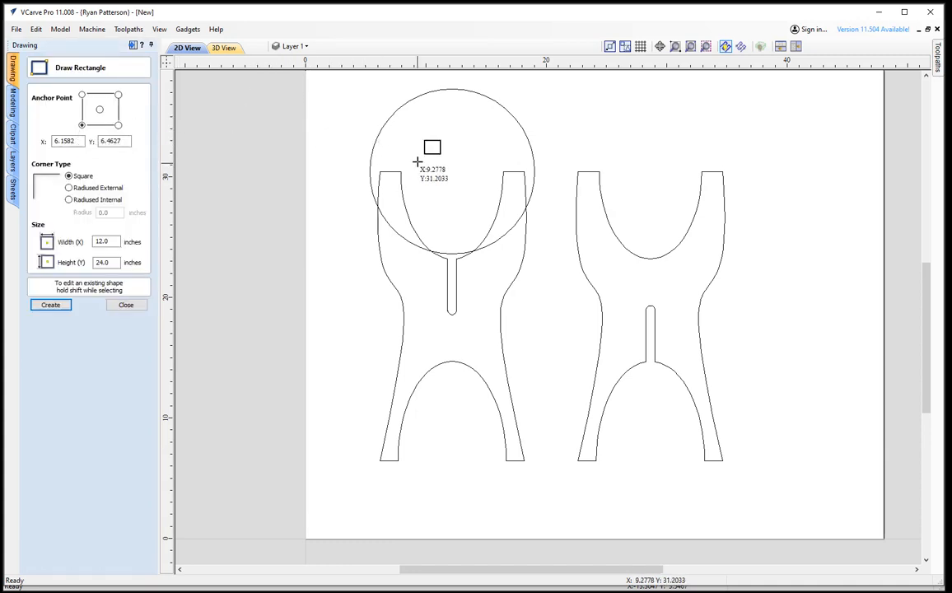
{"action": "scroll", "coordinate": [409, 157], "scroll_direction": "up", "scroll_amount": 2}
{"action": "scroll", "coordinate": [409, 158], "scroll_direction": "up", "scroll_amount": 1}
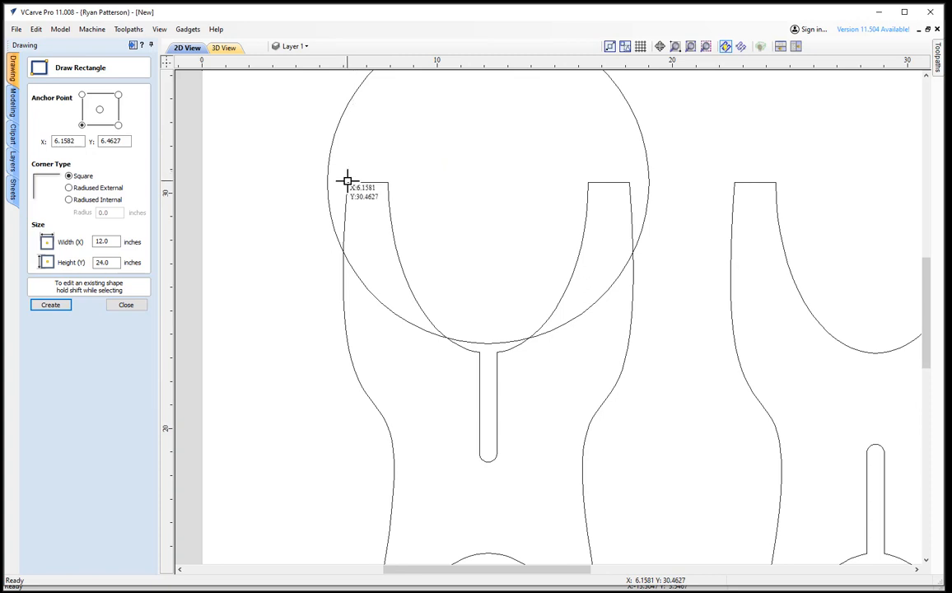
{"action": "left_click_drag", "start_coordinate": [347, 183], "coordinate": [387, 181]}
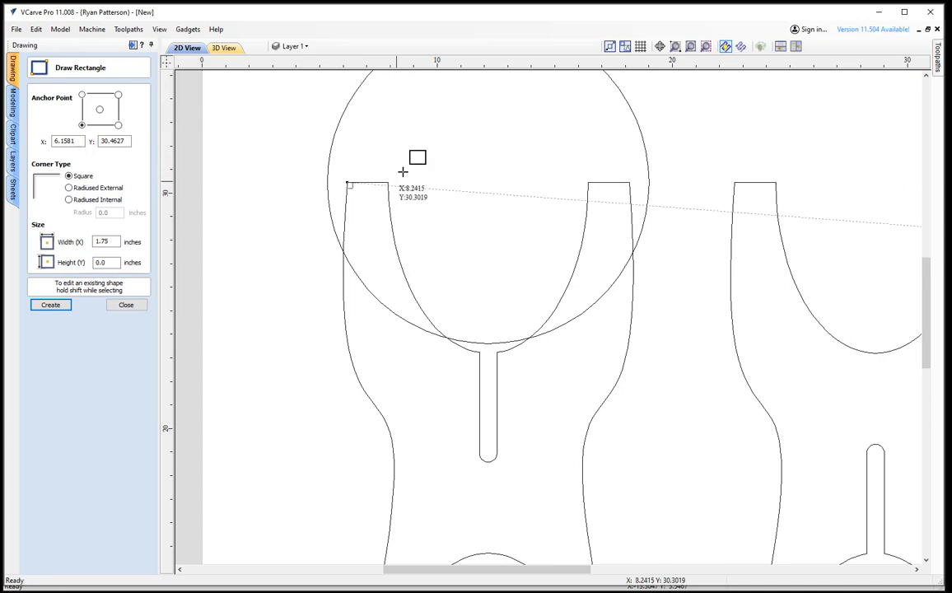
{"action": "left_click_drag", "start_coordinate": [119, 263], "coordinate": [91, 262]}
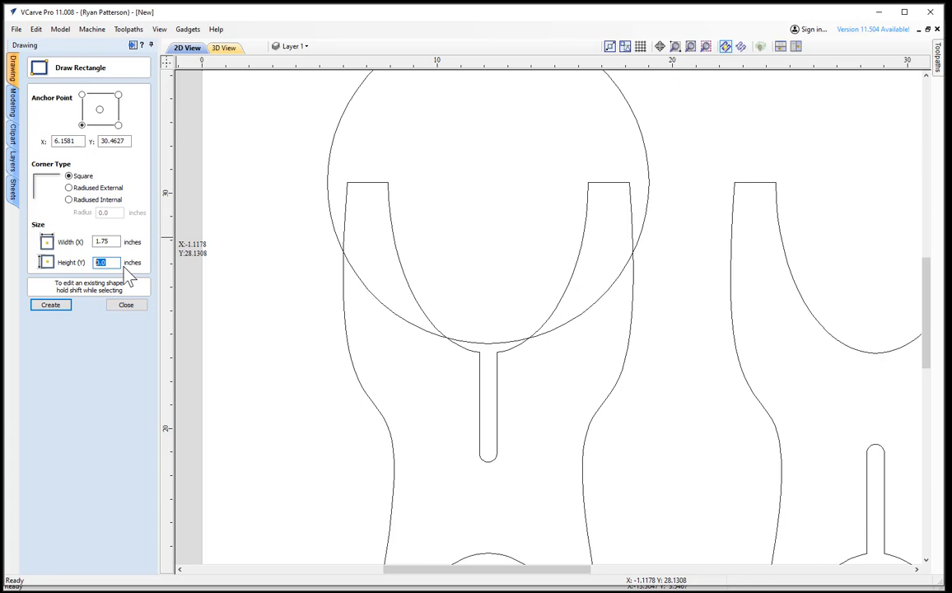
{"action": "type", "text": ".75"}
{"action": "left_click", "coordinate": [51, 305]}
{"action": "left_click", "coordinate": [131, 306]}
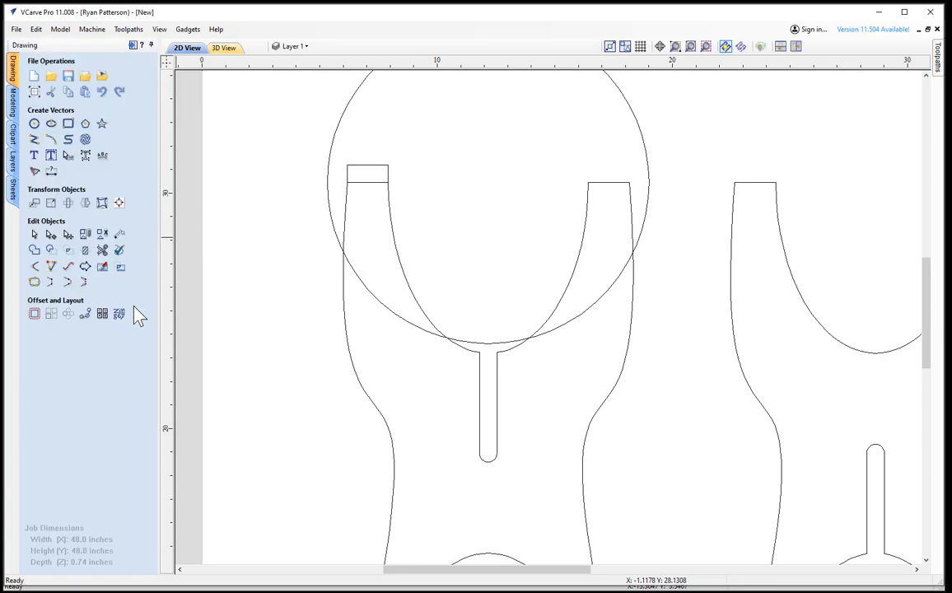
- Copy the small rectangle and snap the copy onto the top of the left leg's upper-right end
{"action": "left_click", "coordinate": [369, 166]}
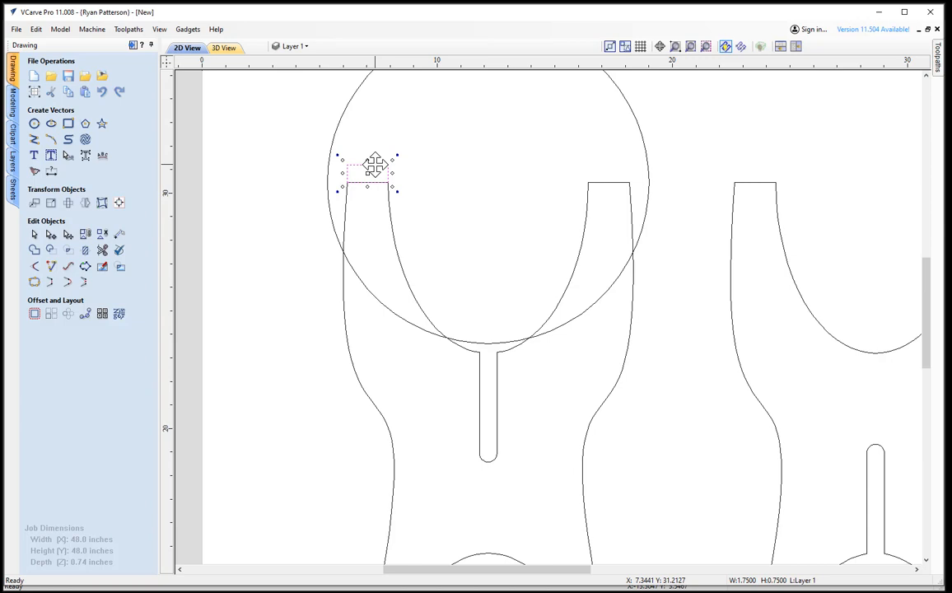
{"action": "left_click_drag", "start_coordinate": [375, 165], "coordinate": [547, 158]}
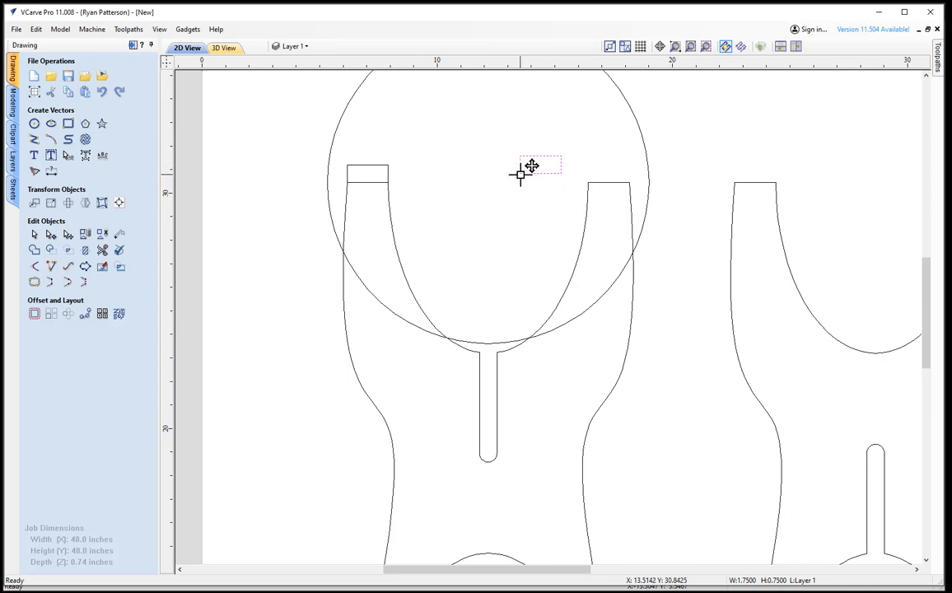
{"action": "left_click_drag", "start_coordinate": [531, 166], "coordinate": [587, 182]}
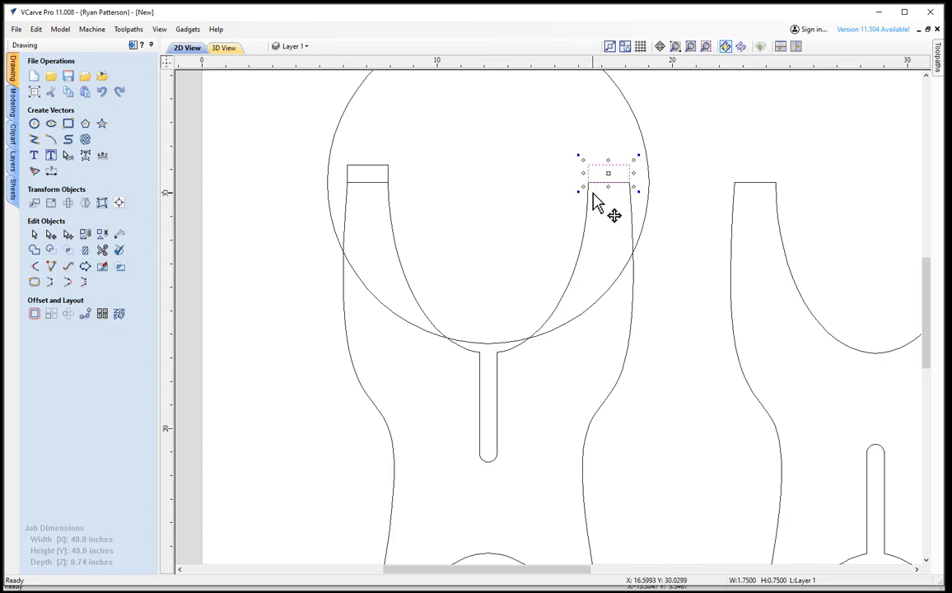
{"action": "left_click", "coordinate": [466, 191]}
- Move the circle and both small rectangles together straight up, clear of the left leg outline
{"action": "scroll", "coordinate": [468, 191], "scroll_direction": "down", "scroll_amount": 3}
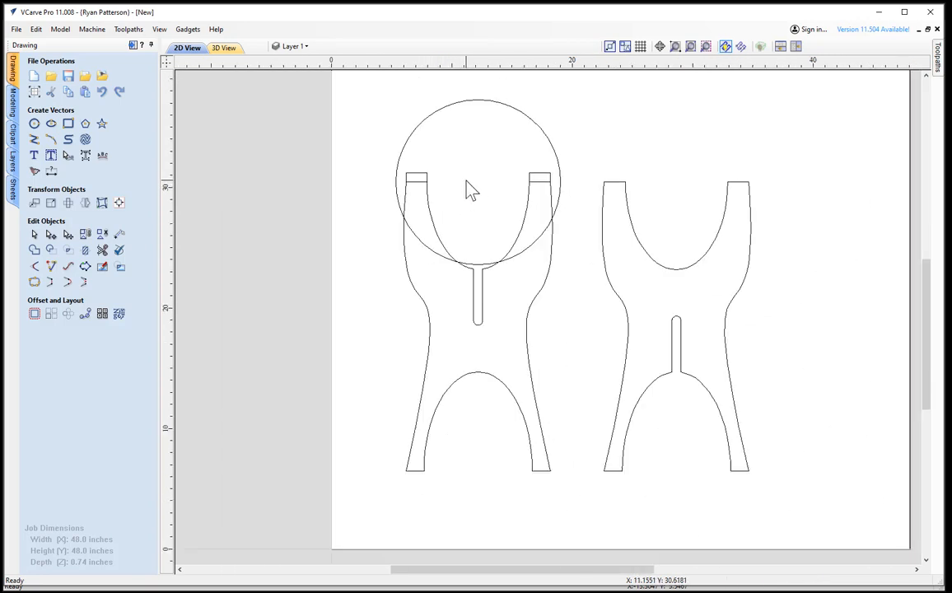
{"action": "scroll", "coordinate": [531, 183], "scroll_direction": "down", "scroll_amount": 2}
{"action": "middle_click_drag", "start_coordinate": [519, 201], "coordinate": [523, 278]}
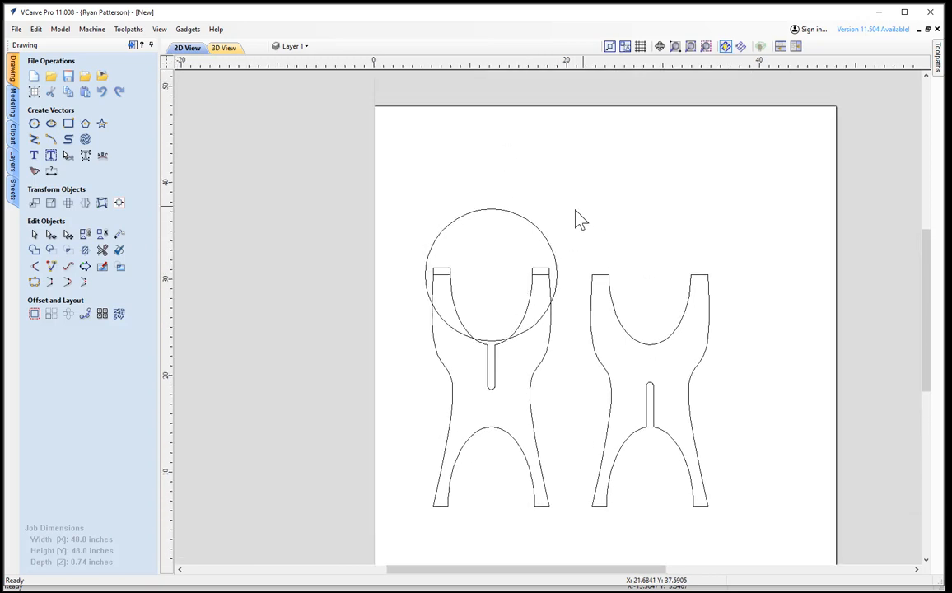
{"action": "left_click_drag", "start_coordinate": [582, 207], "coordinate": [422, 272]}
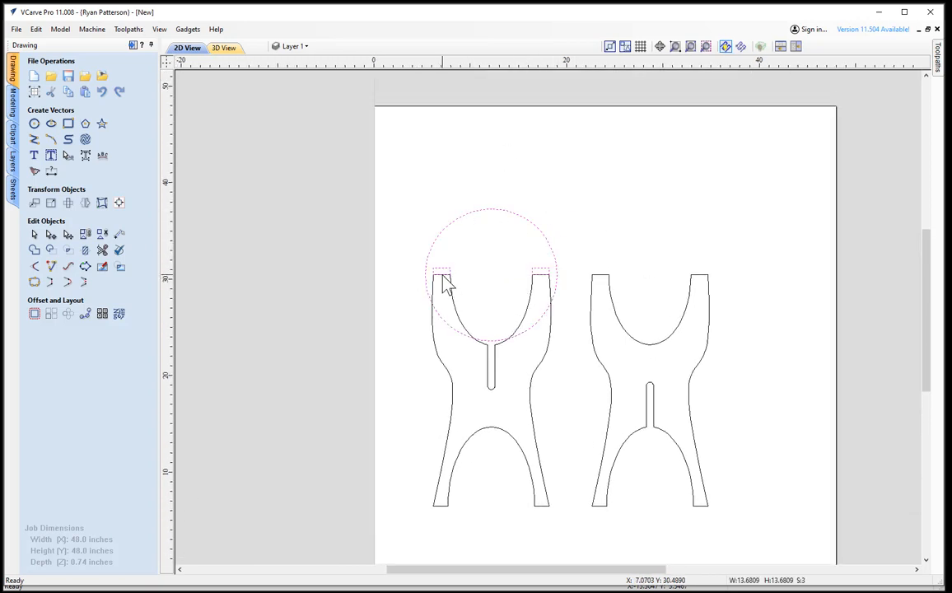
{"action": "left_click", "coordinate": [465, 214]}
{"action": "left_click_drag", "start_coordinate": [492, 272], "coordinate": [490, 200]}
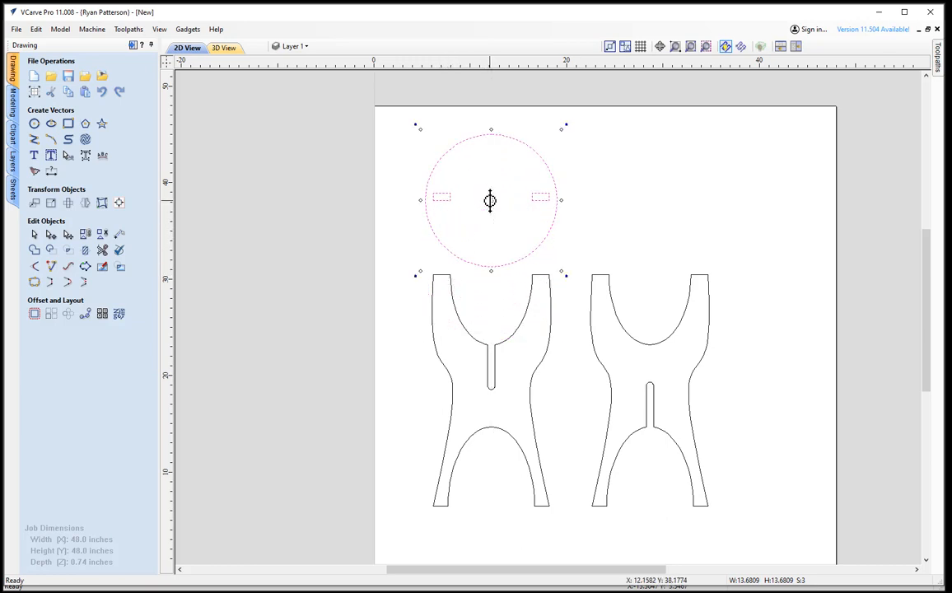
{"action": "left_click", "coordinate": [574, 195]}
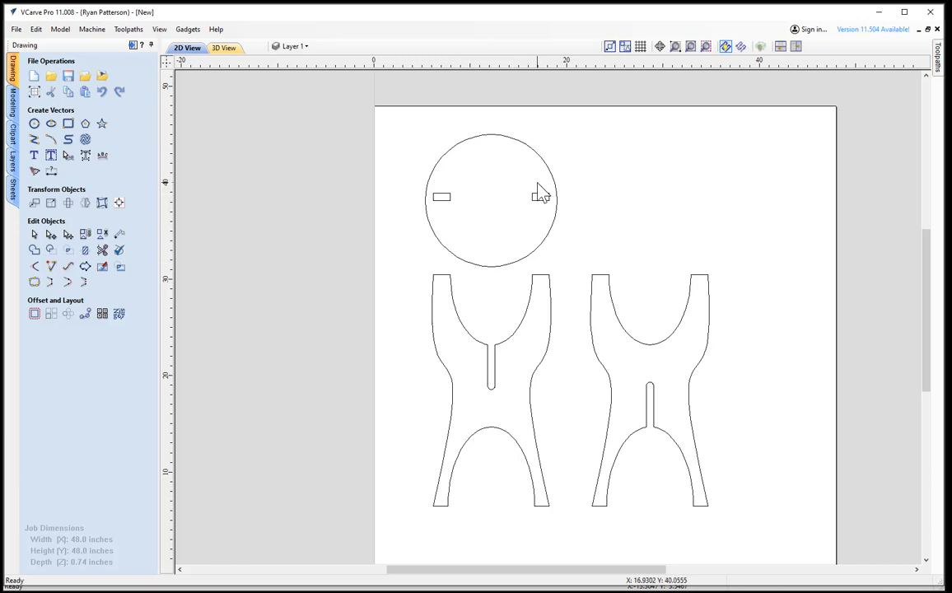
- Center both small rectangles vertically on the circle with the alignment tools
{"action": "left_click_drag", "start_coordinate": [539, 183], "coordinate": [450, 212]}
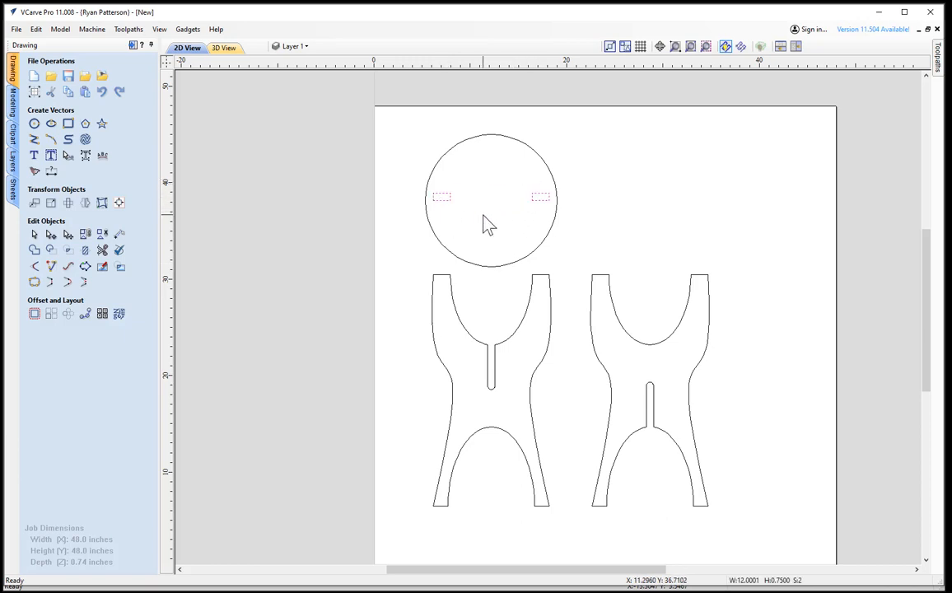
{"action": "left_click", "coordinate": [551, 230], "text": "shift"}
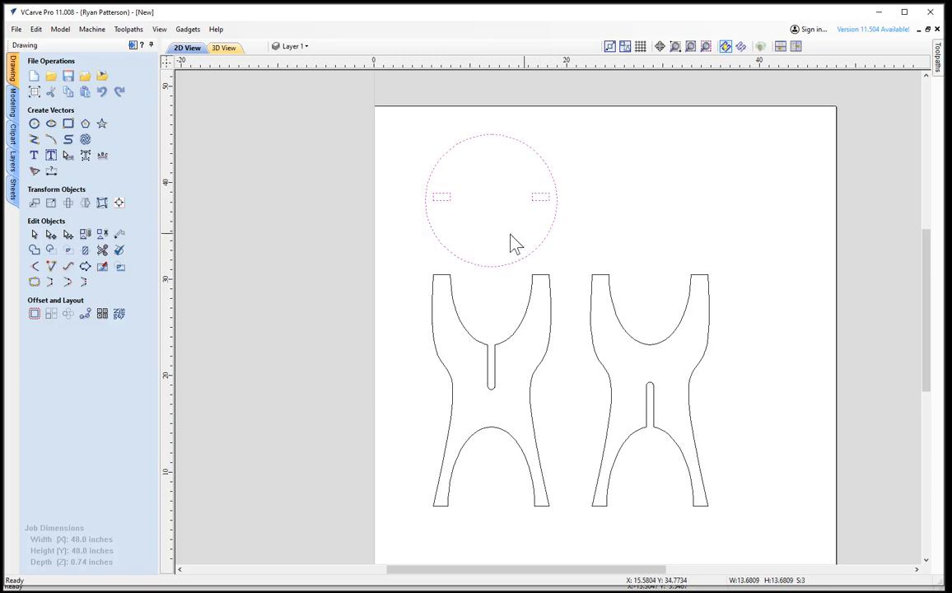
{"action": "left_click", "coordinate": [119, 205]}
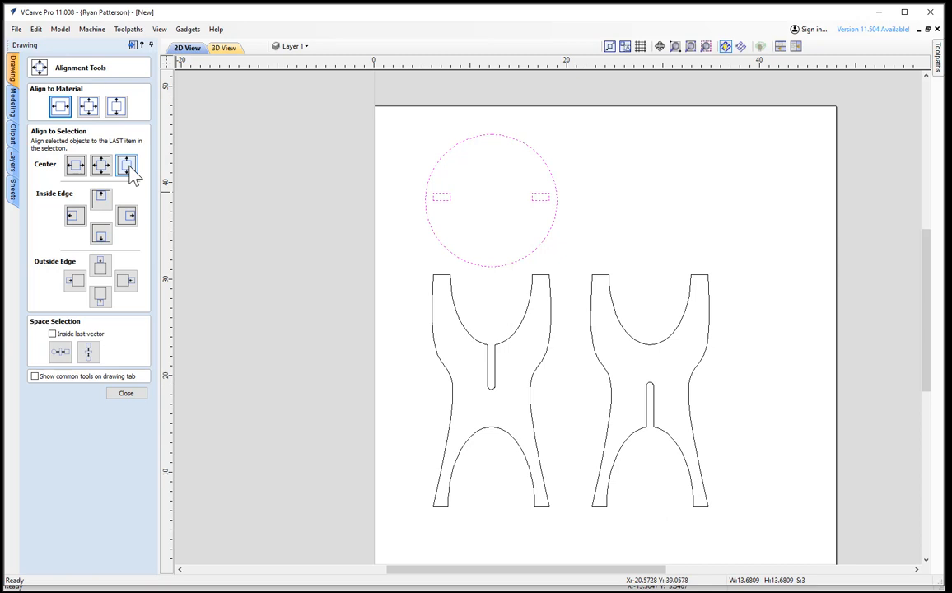
{"action": "left_click", "coordinate": [128, 167]}
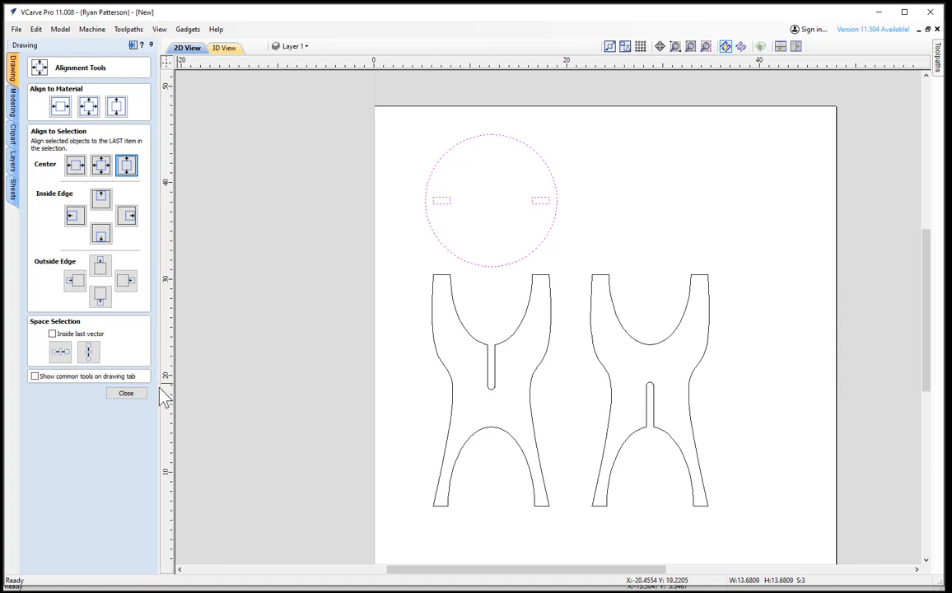
{"action": "left_click", "coordinate": [136, 394]}
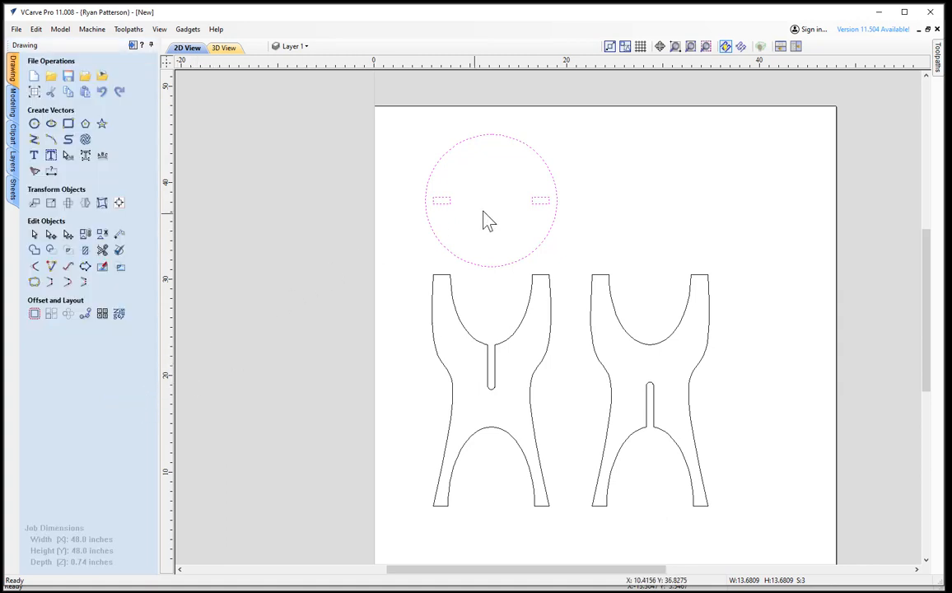
- Add dog-bone fillets with a 0.125 inch tool radius to the four corners of the circle's left rectangle
{"action": "scroll", "coordinate": [484, 219], "scroll_direction": "up", "scroll_amount": 3}
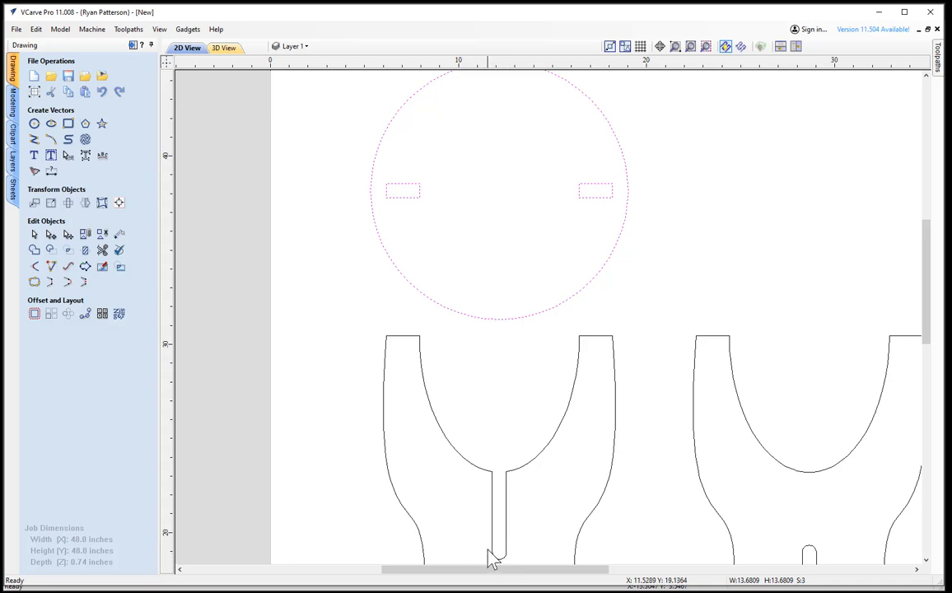
{"action": "left_click", "coordinate": [421, 216]}
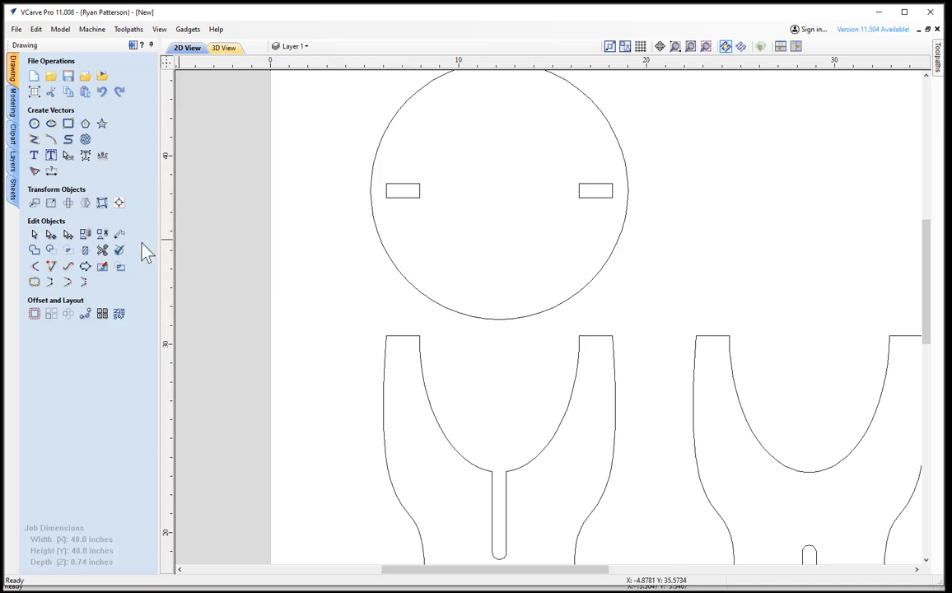
{"action": "left_click", "coordinate": [35, 268]}
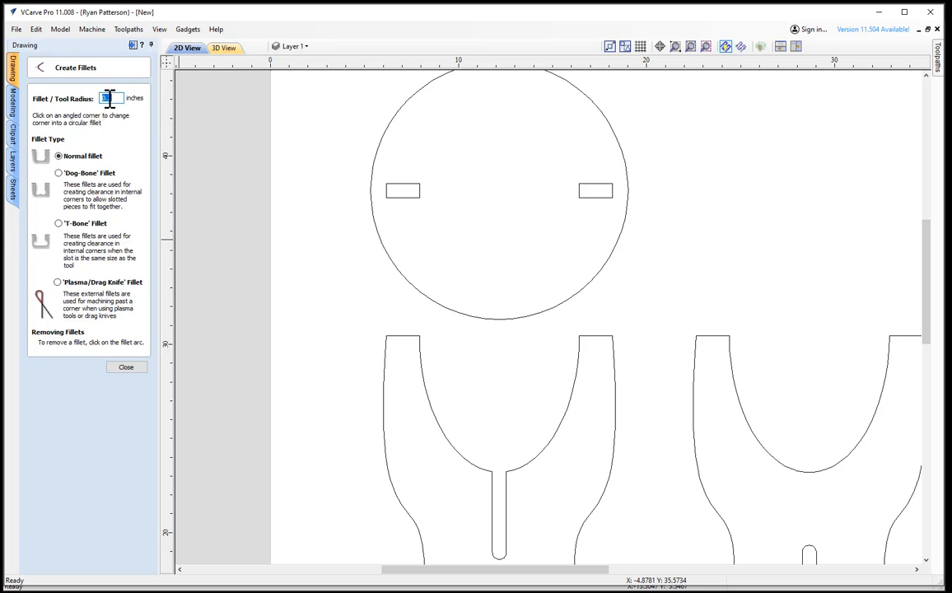
{"action": "type", "text": "0.2"}
{"action": "double_click", "coordinate": [104, 98]}
{"action": "type", "text": "125"}
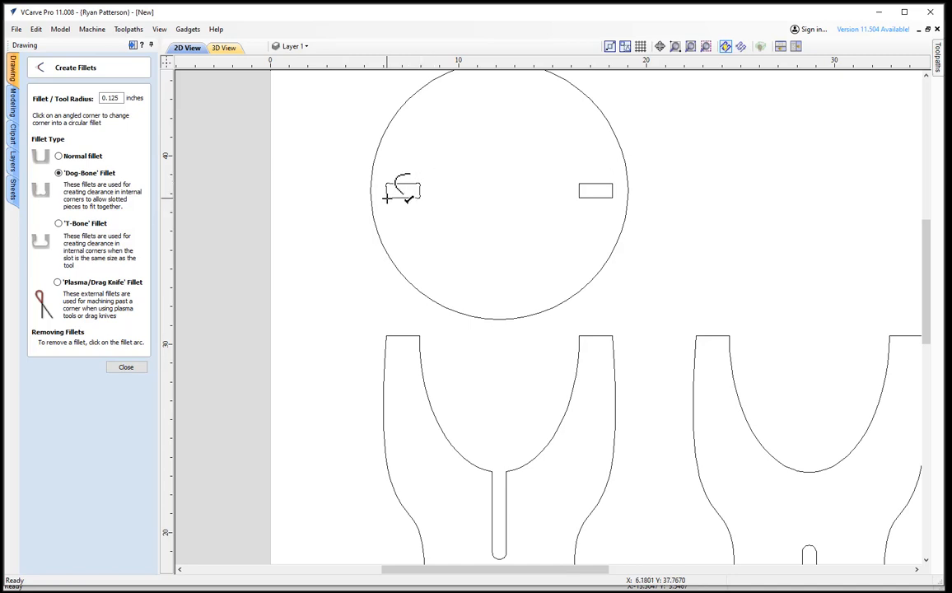
{"action": "scroll", "coordinate": [387, 188], "scroll_direction": "up", "scroll_amount": 4}
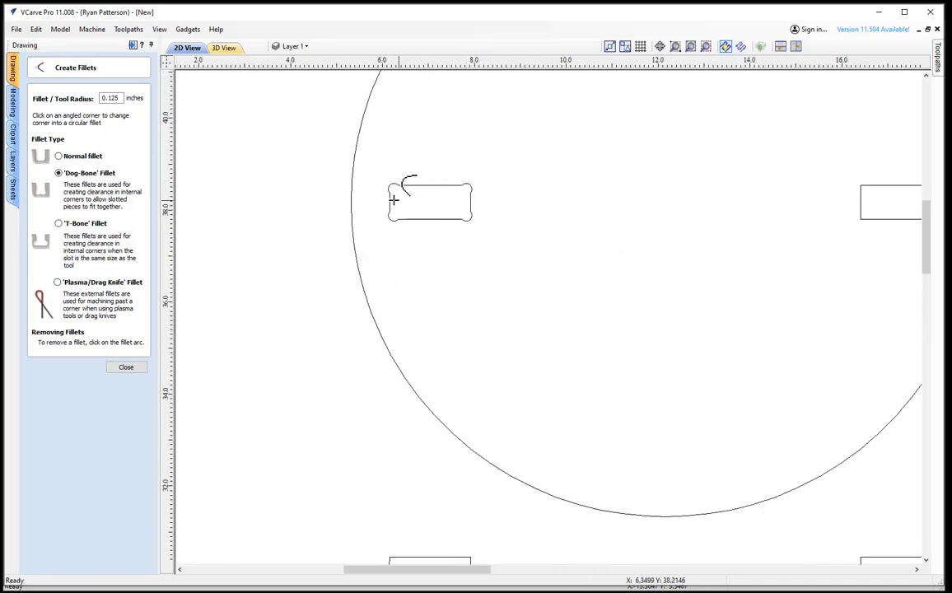
- Add dog-bone fillets with a 0.125 inch radius to the four corners of the circle's right rectangle and close the fillet tool
{"action": "scroll", "coordinate": [605, 214], "scroll_direction": "down", "scroll_amount": 2}
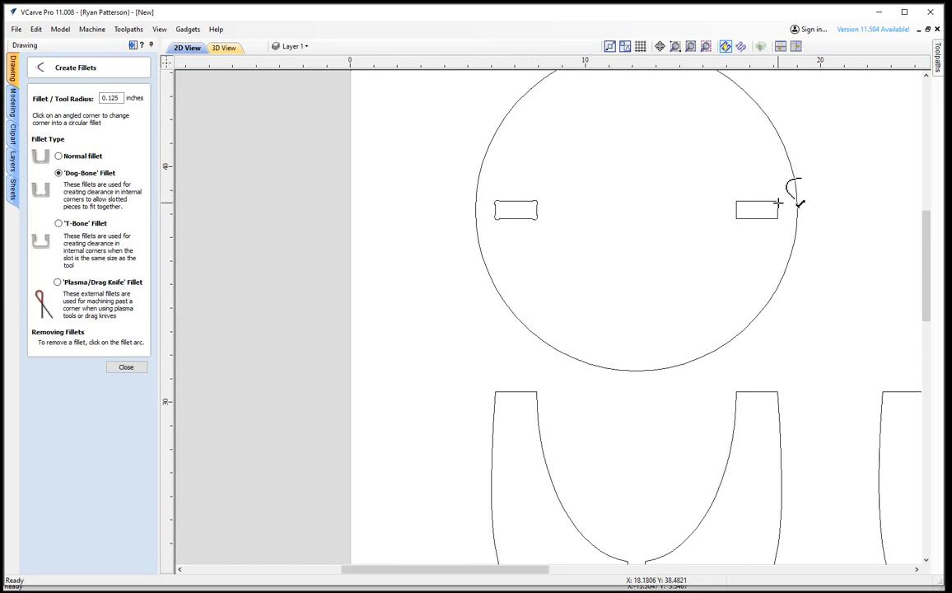
{"action": "left_click", "coordinate": [778, 220]}
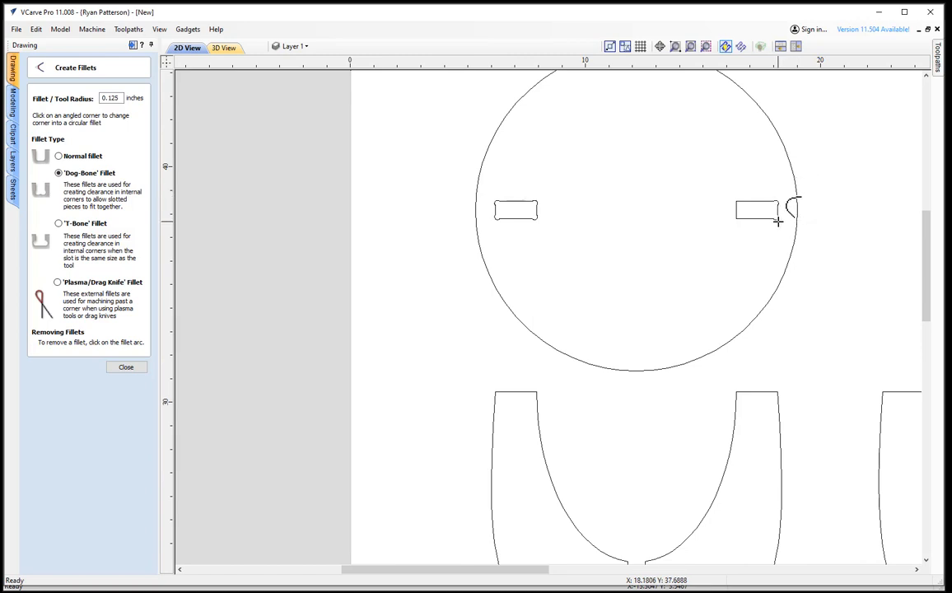
{"action": "left_click", "coordinate": [736, 204]}
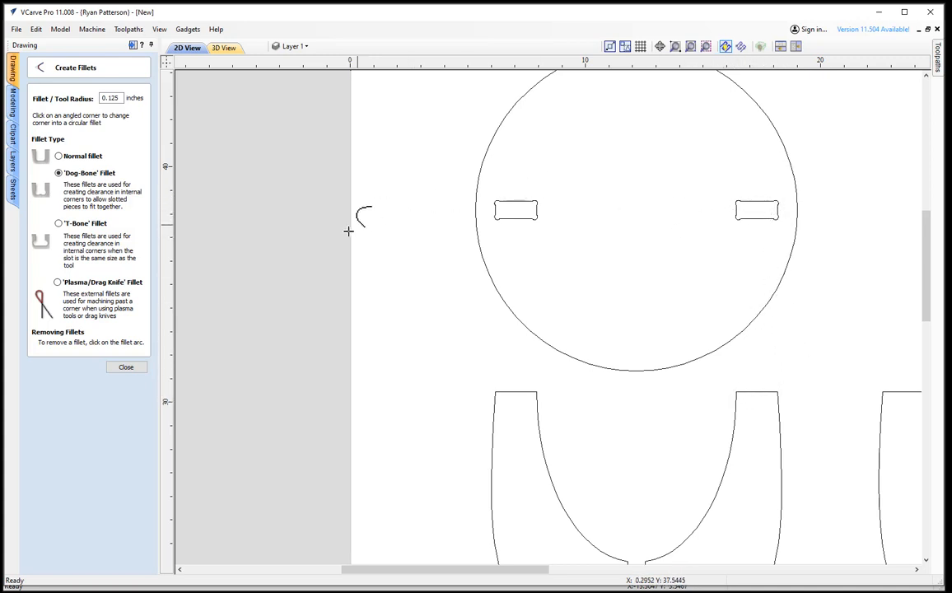
{"action": "left_click", "coordinate": [126, 366]}
{"action": "scroll", "coordinate": [637, 183], "scroll_direction": "down", "scroll_amount": 2}
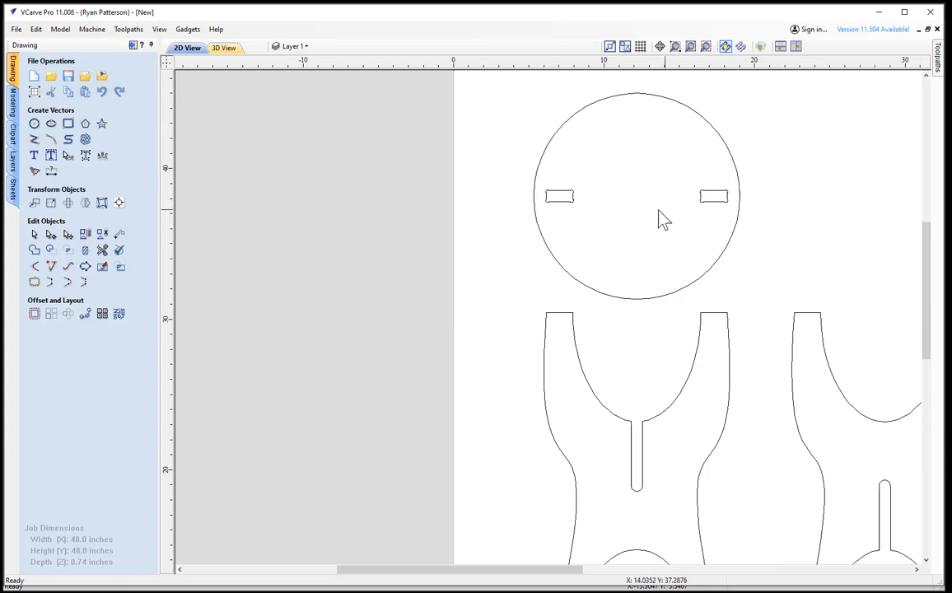
{"action": "left_click", "coordinate": [558, 202]}
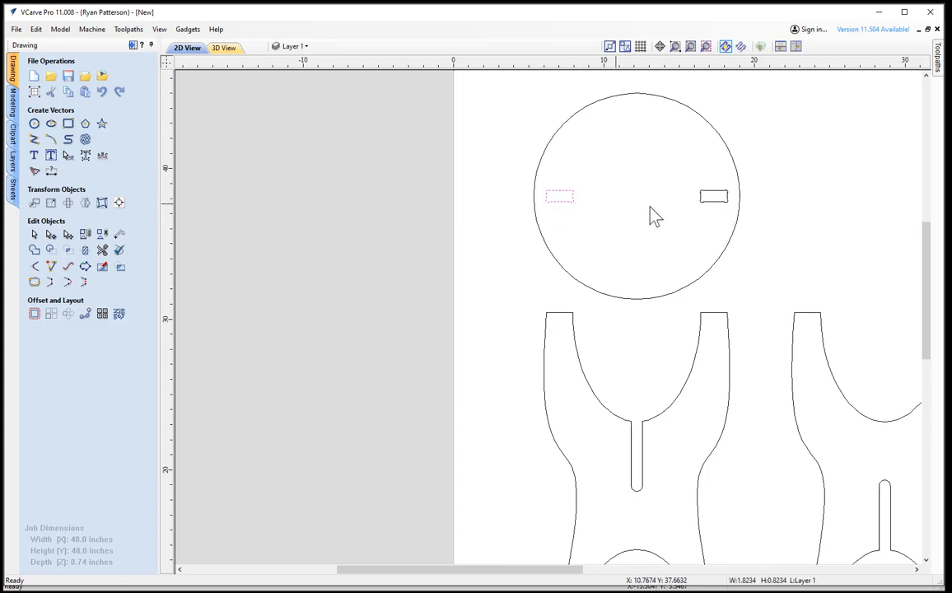
{"action": "left_click", "coordinate": [710, 241]}
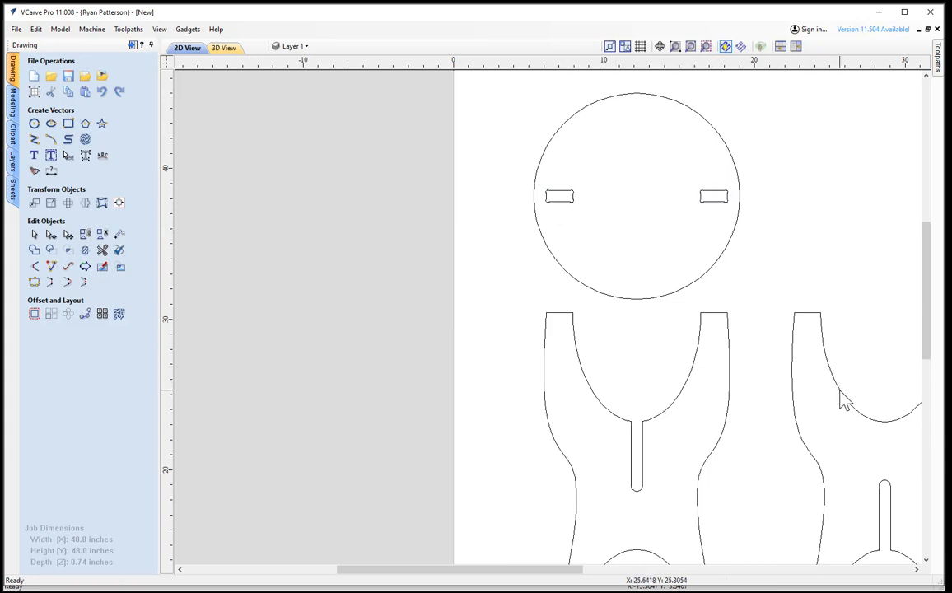
{"action": "left_click", "coordinate": [818, 372]}
{"action": "left_click", "coordinate": [815, 272]}
- Rotate both seat slots together by 90 degrees about their shared center and paste a copy of the pair in the original position
{"action": "left_click_drag", "start_coordinate": [711, 175], "coordinate": [567, 236]}
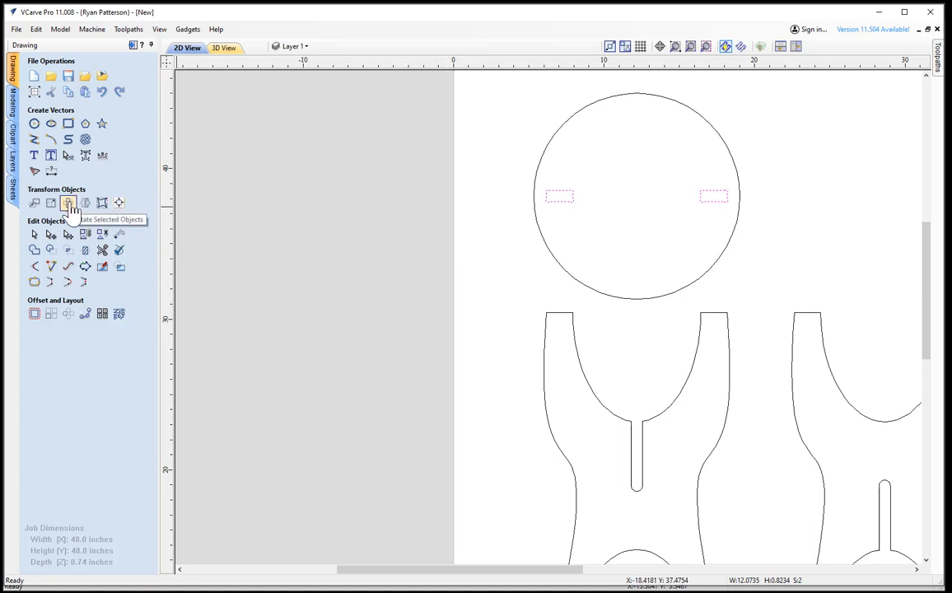
{"action": "left_click", "coordinate": [68, 203]}
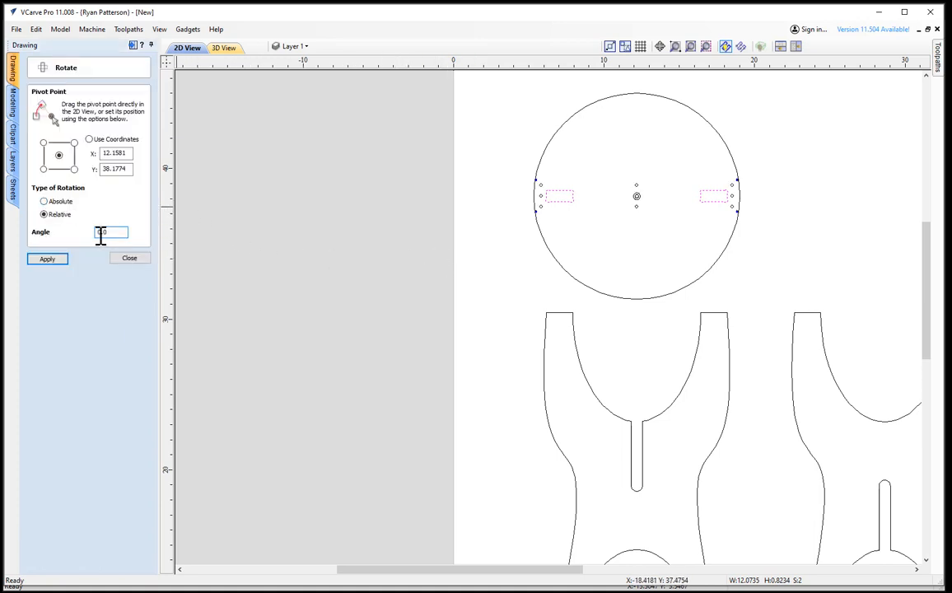
{"action": "type", "text": "90"}
{"action": "left_click", "coordinate": [54, 262]}
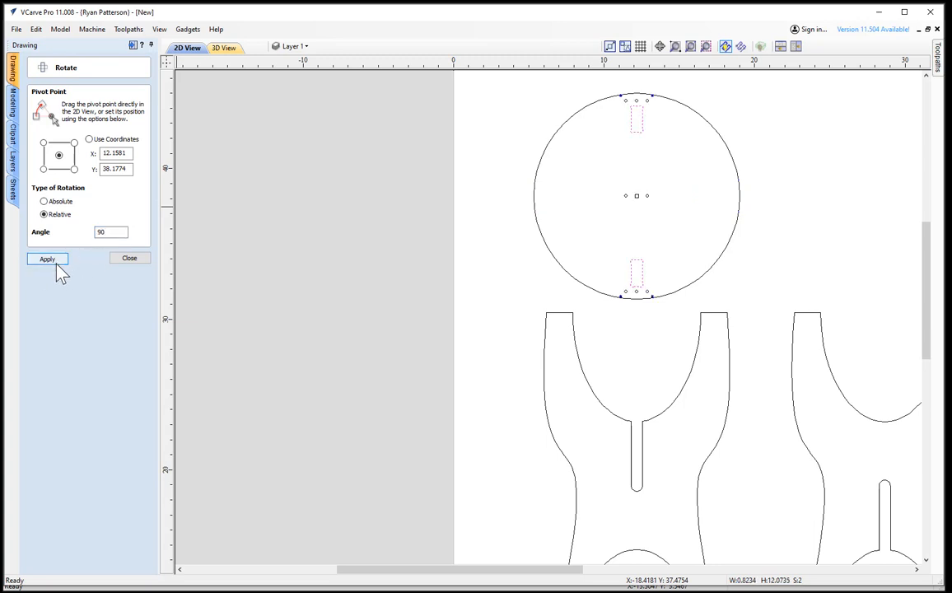
{"action": "left_click", "coordinate": [130, 259]}
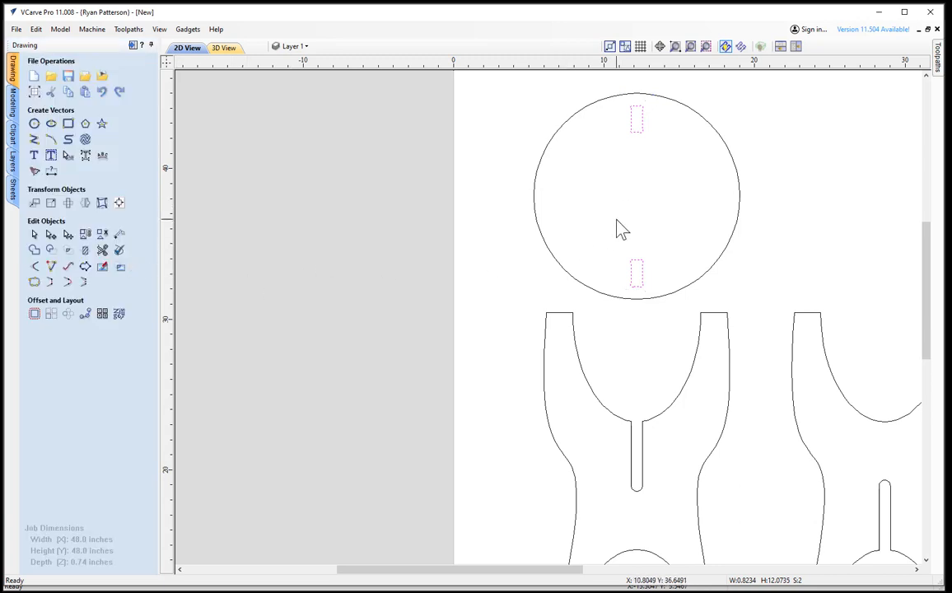
{"action": "key", "text": "ctrl+v"}
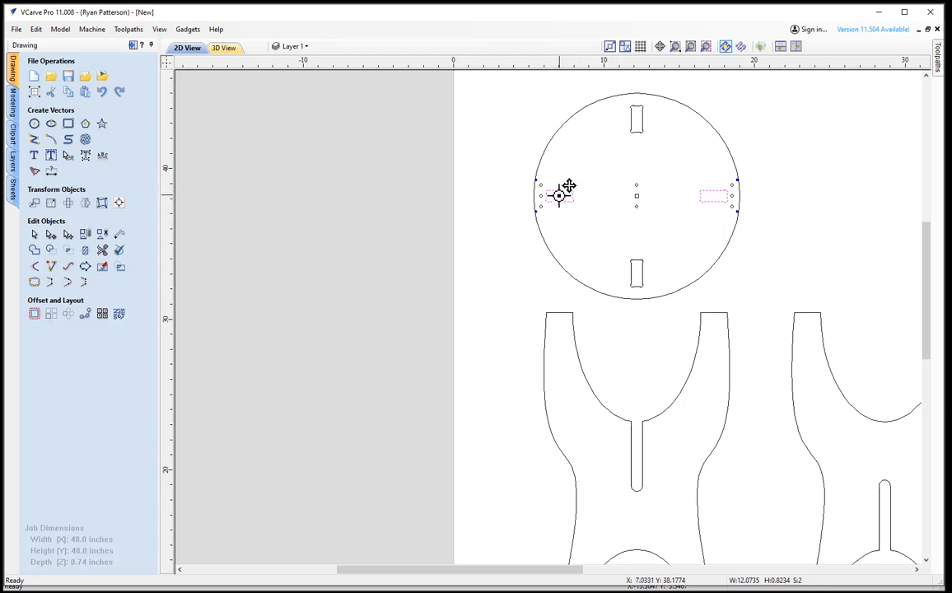
{"action": "left_click", "coordinate": [811, 221]}
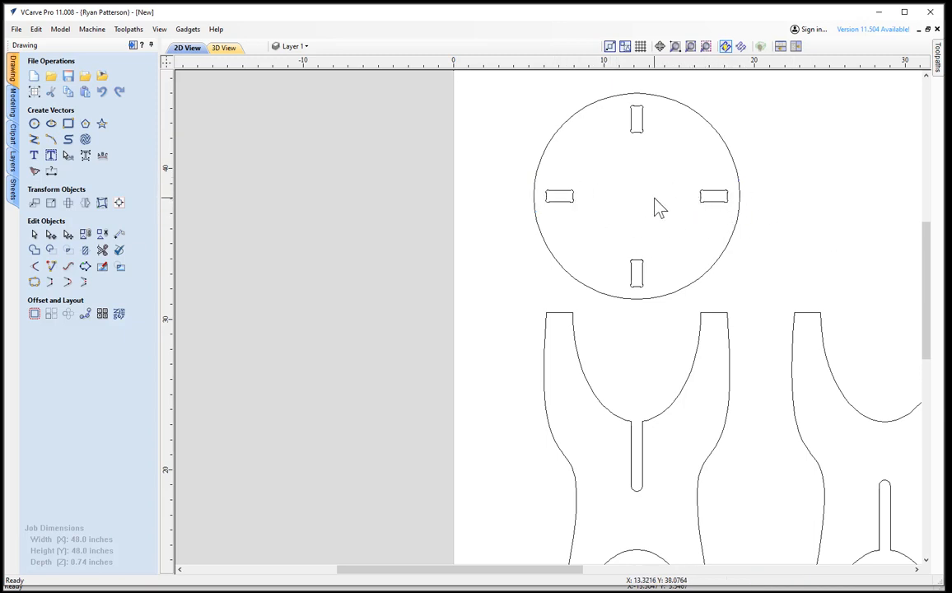
- Select both leg outlines together with the seat circle
{"action": "scroll", "coordinate": [630, 223], "scroll_direction": "down", "scroll_amount": 1}
{"action": "middle_click_drag", "start_coordinate": [775, 261], "coordinate": [599, 231]}
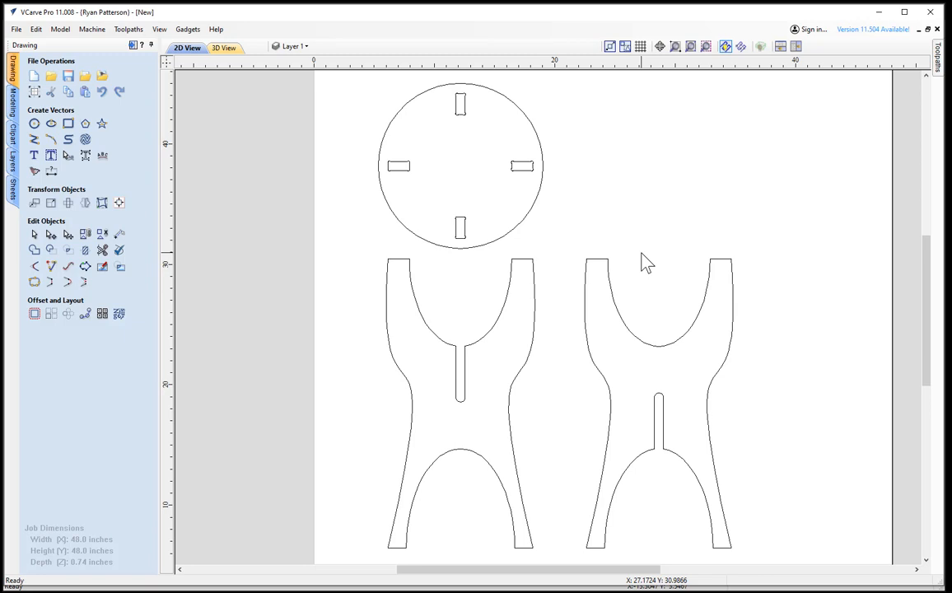
{"action": "left_click_drag", "start_coordinate": [642, 253], "coordinate": [535, 322]}
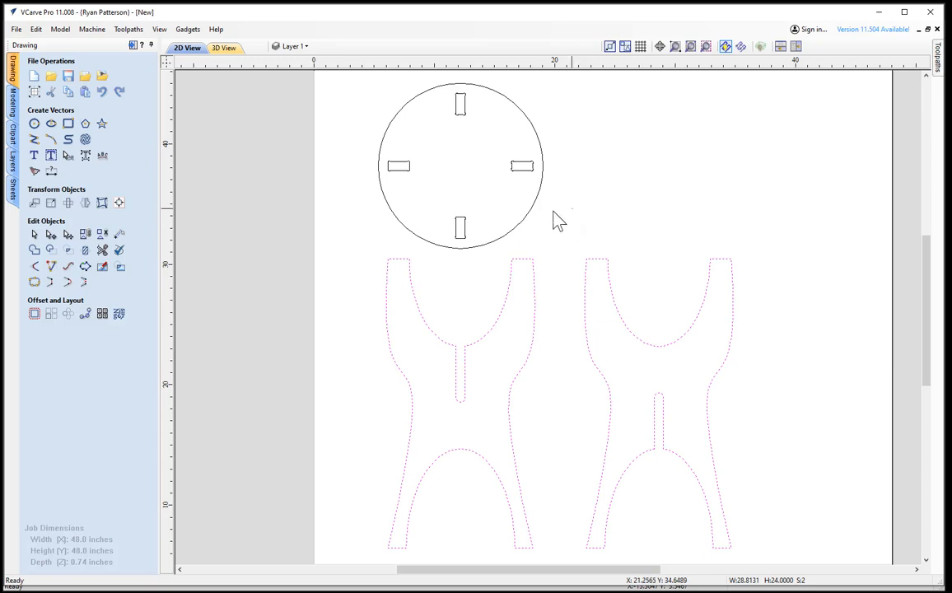
{"action": "left_click", "coordinate": [524, 224], "text": "shift"}
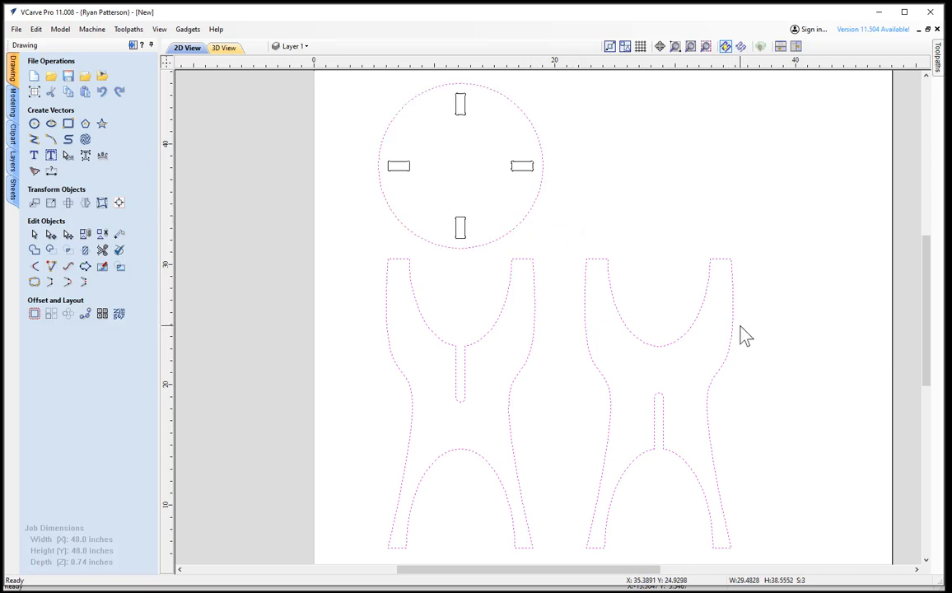
- Select all four dog-bone slots inside the seat circle, leaving the circle and leg outlines out of the selection
{"action": "left_click_drag", "start_coordinate": [510, 118], "coordinate": [403, 223]}
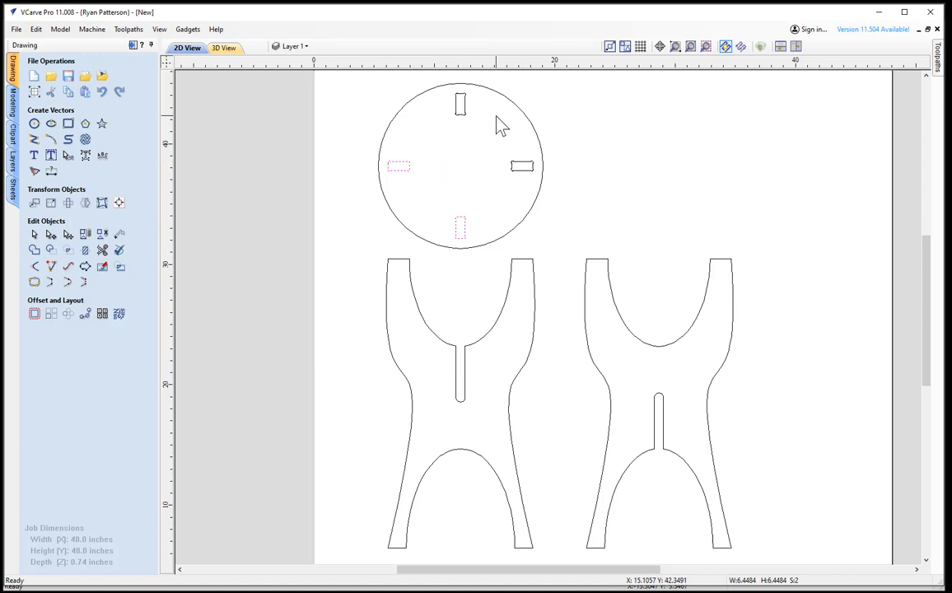
{"action": "left_click_drag", "start_coordinate": [480, 100], "coordinate": [453, 119], "text": "shift"}
{"action": "left_click_drag", "start_coordinate": [538, 149], "coordinate": [496, 181], "text": "shift"}
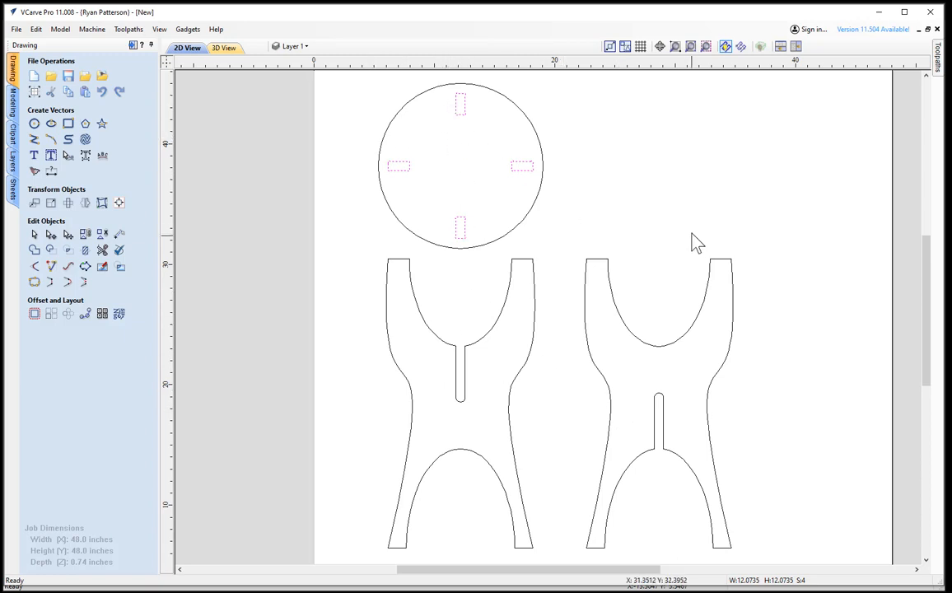
{"action": "scroll", "coordinate": [688, 197], "scroll_direction": "down", "scroll_amount": 2}
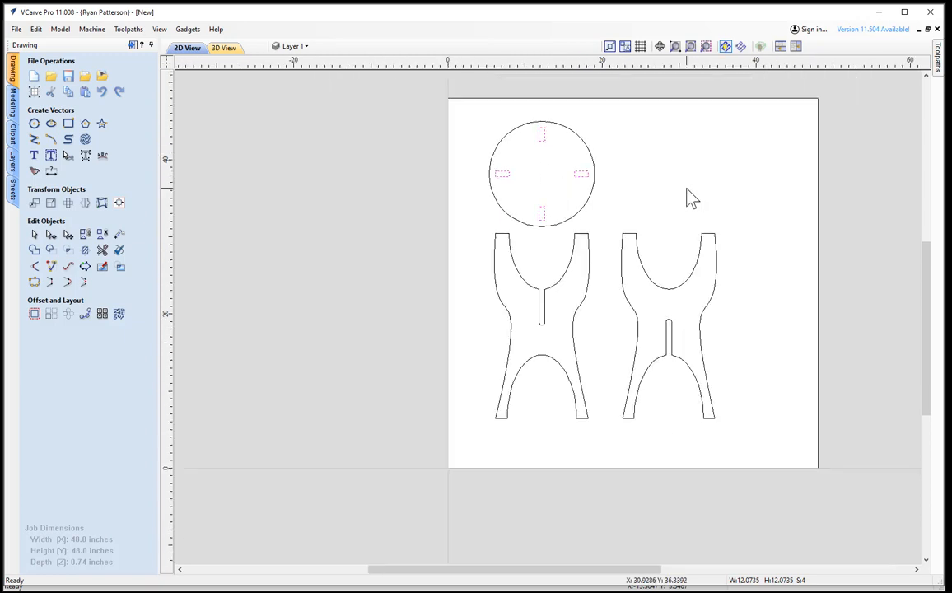